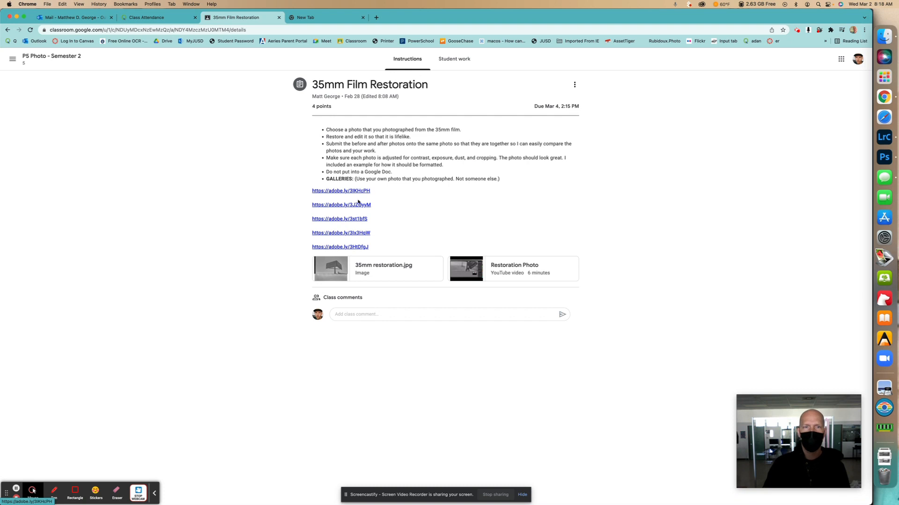
# Open the second gallery link in the assignment and view the full-size photo of seagulls flying over the trees
pyautogui.click(354, 205)
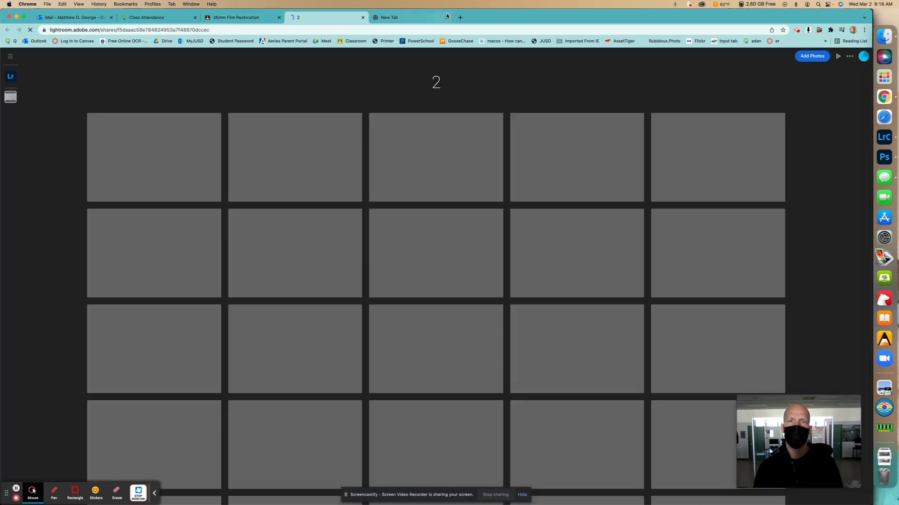
pyautogui.scroll(-1, 512, 225)
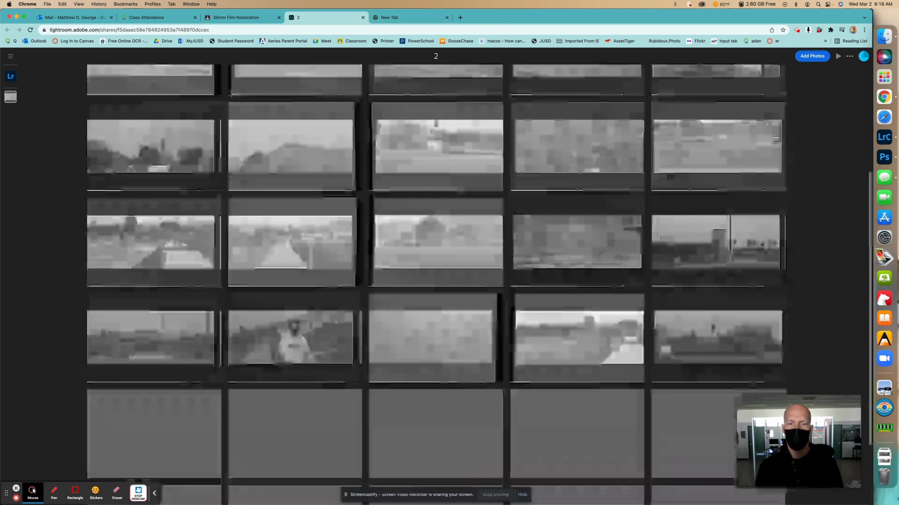
pyautogui.scroll(1, 516, 238)
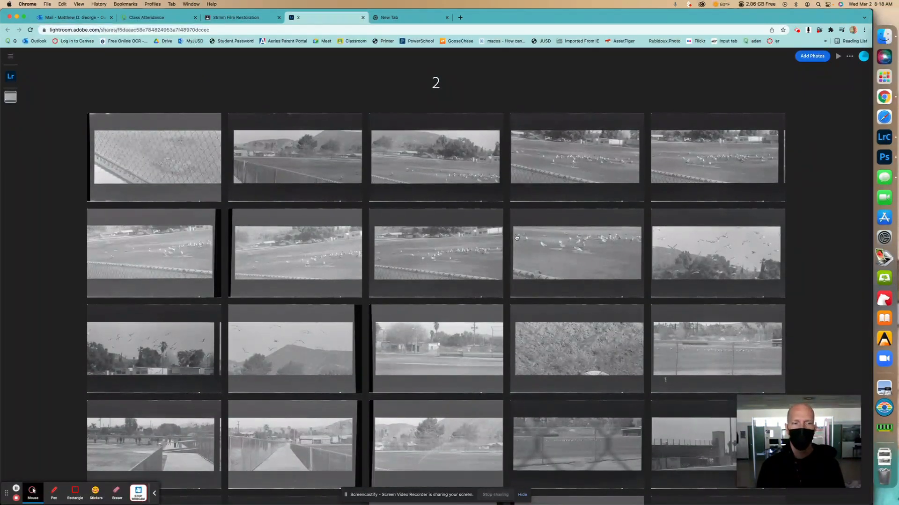
pyautogui.scroll(-1, 517, 238)
pyautogui.click(516, 238)
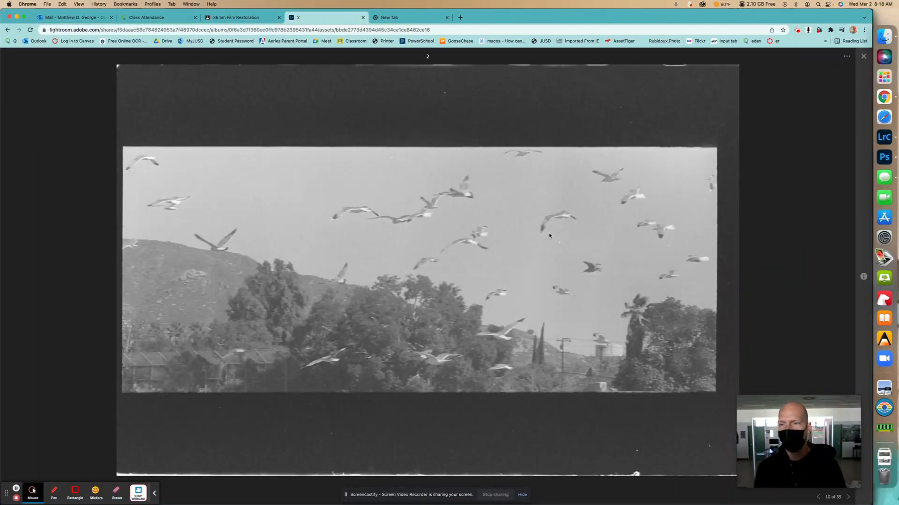
# Download the seagull photo to the Downloads folder, naming it Seagulls-Untitled-627
pyautogui.click(847, 57)
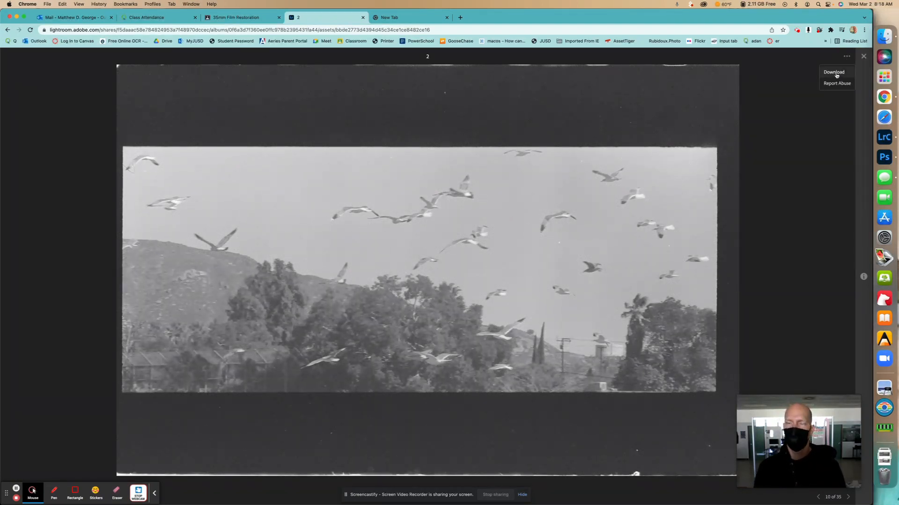
pyautogui.click(836, 74)
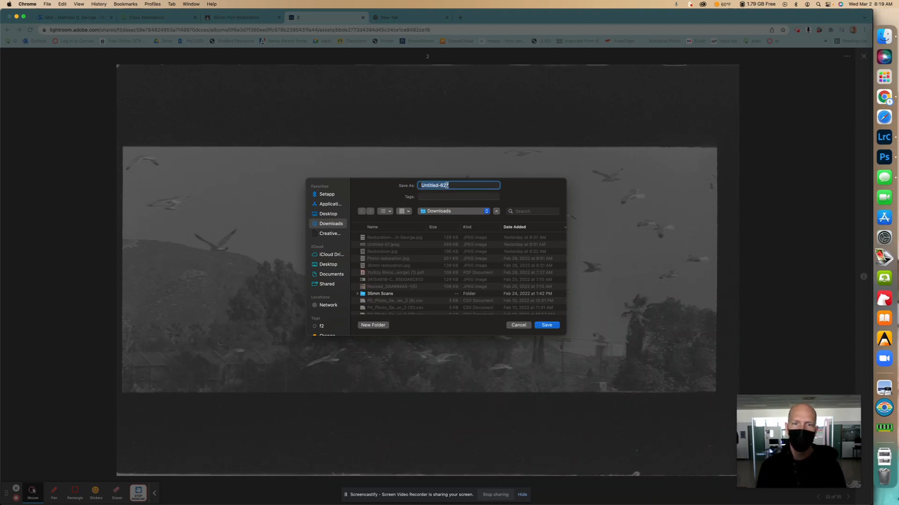
pyautogui.click(422, 186)
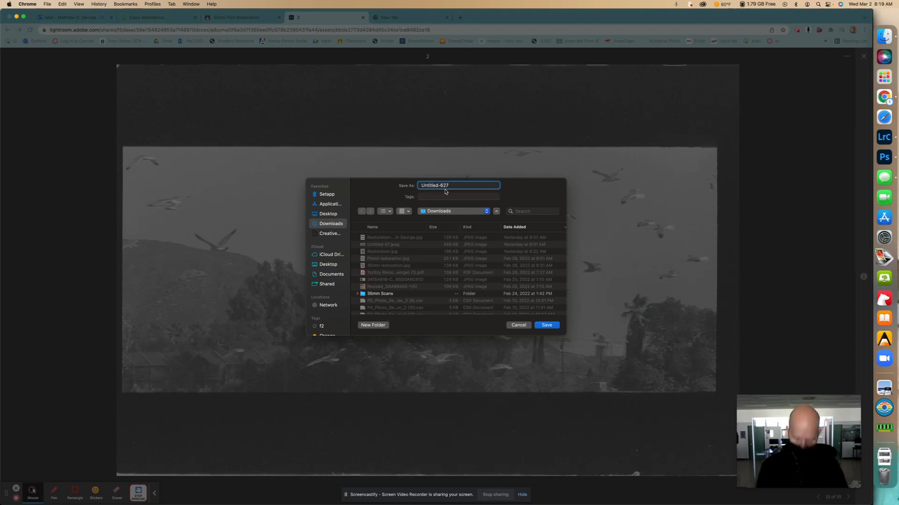
pyautogui.write('Seagulls-')
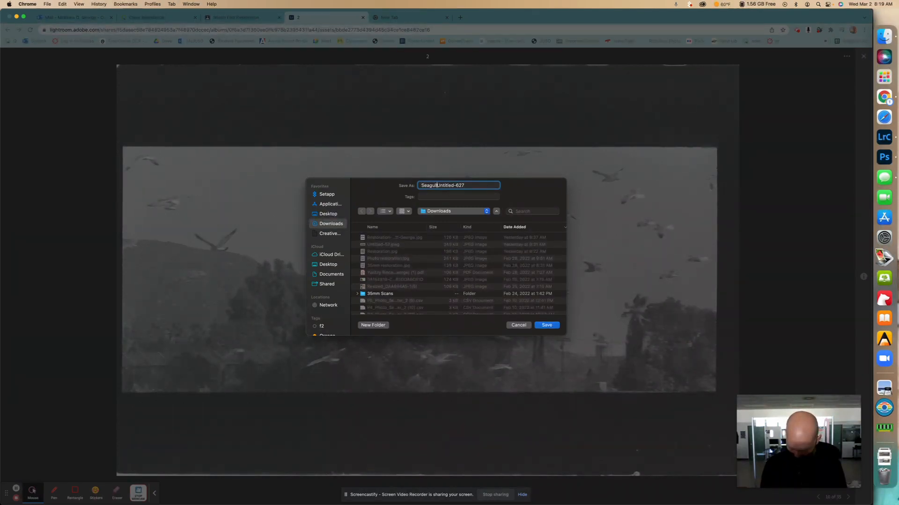
pyautogui.click(550, 327)
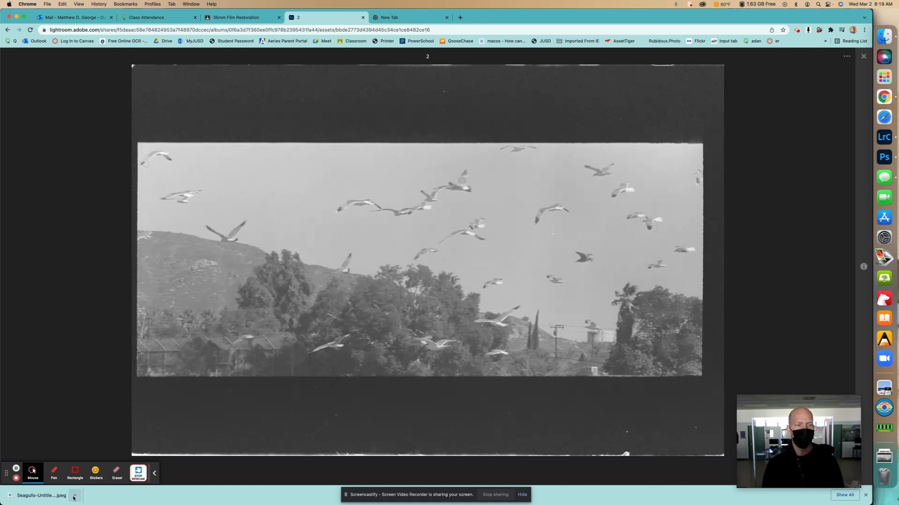
# Show the downloaded seagull photo in Finder and duplicate the file
pyautogui.click(74, 496)
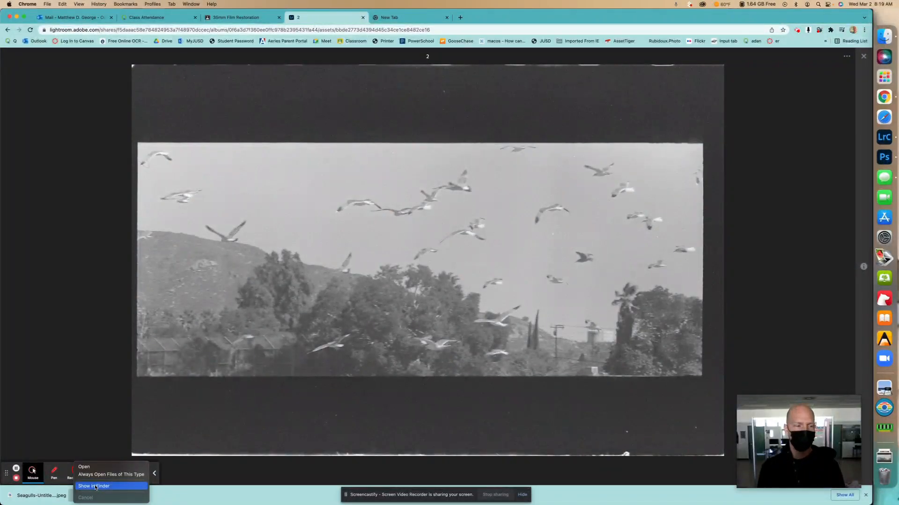
pyautogui.click(95, 487)
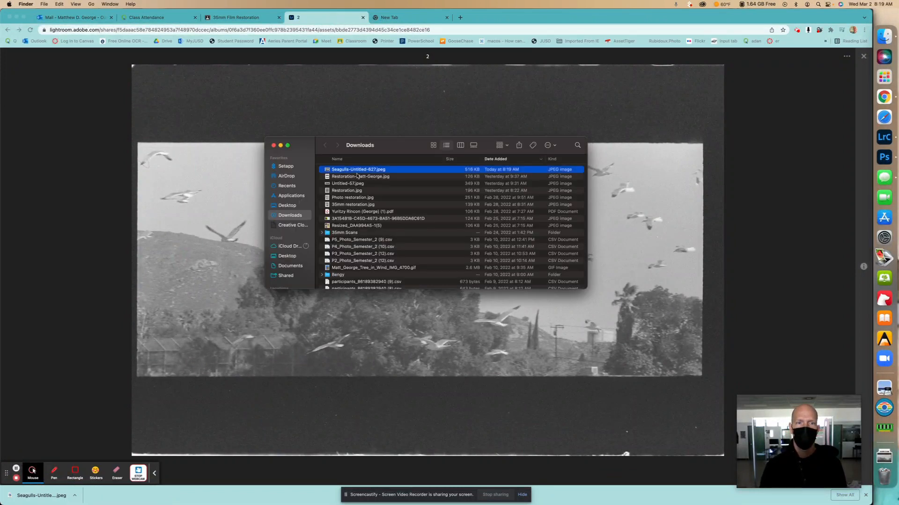
pyautogui.rightClick(391, 172)
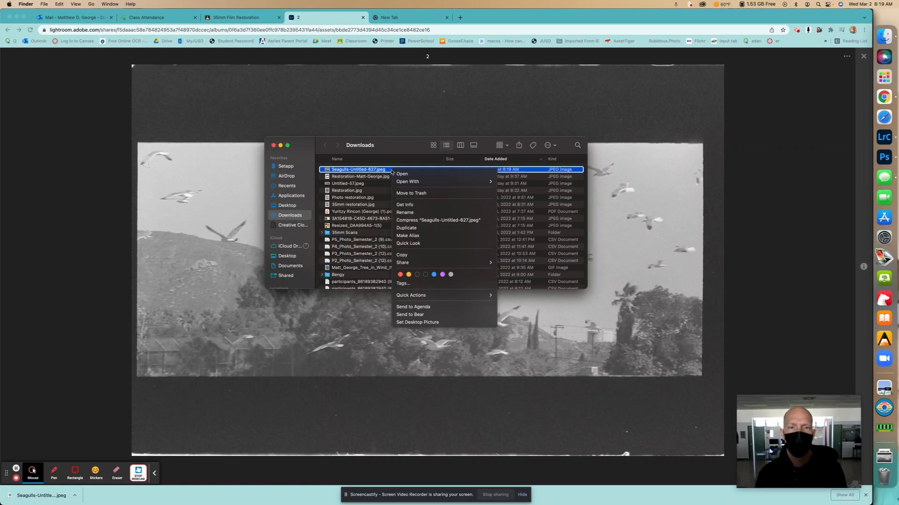
pyautogui.click(416, 228)
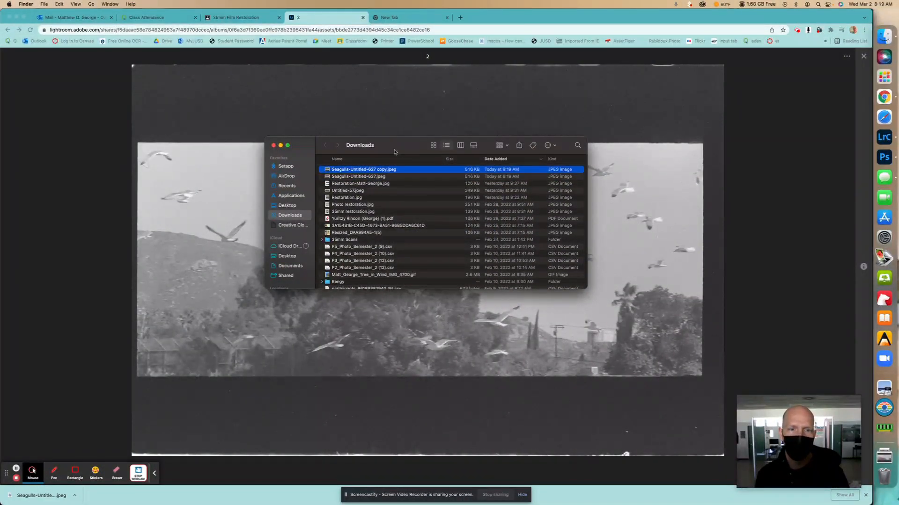
# Open Seagulls-Untitled-627 copy.jpeg in Adobe Photoshop 2022
pyautogui.click(385, 177)
pyautogui.click(389, 171)
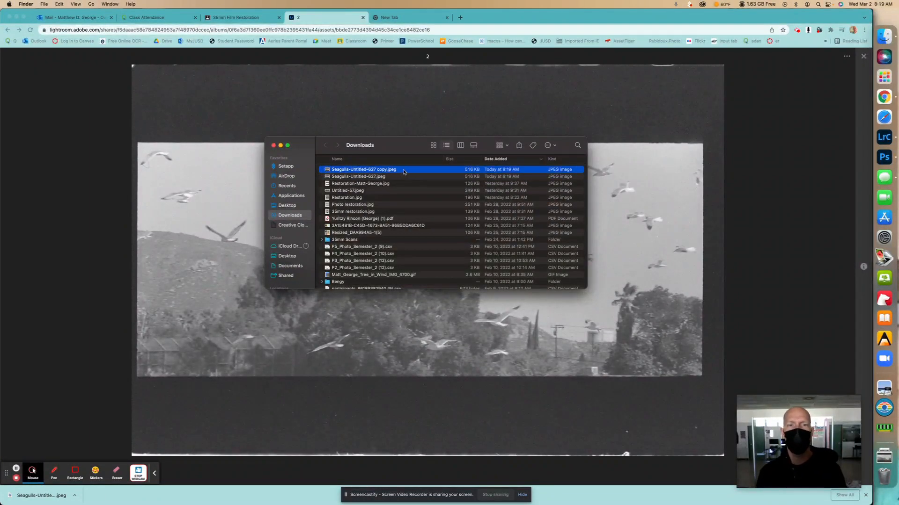
pyautogui.rightClick(403, 171)
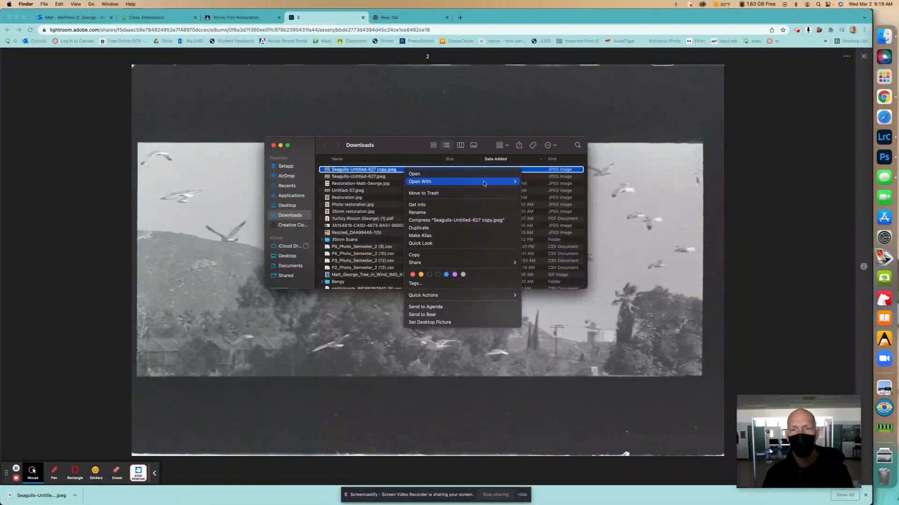
pyautogui.moveTo(489, 183)
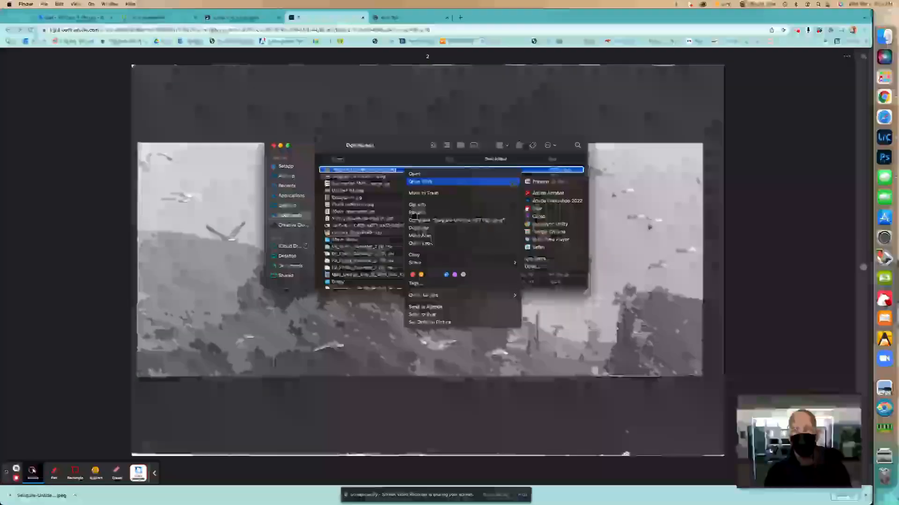
pyautogui.click(557, 201)
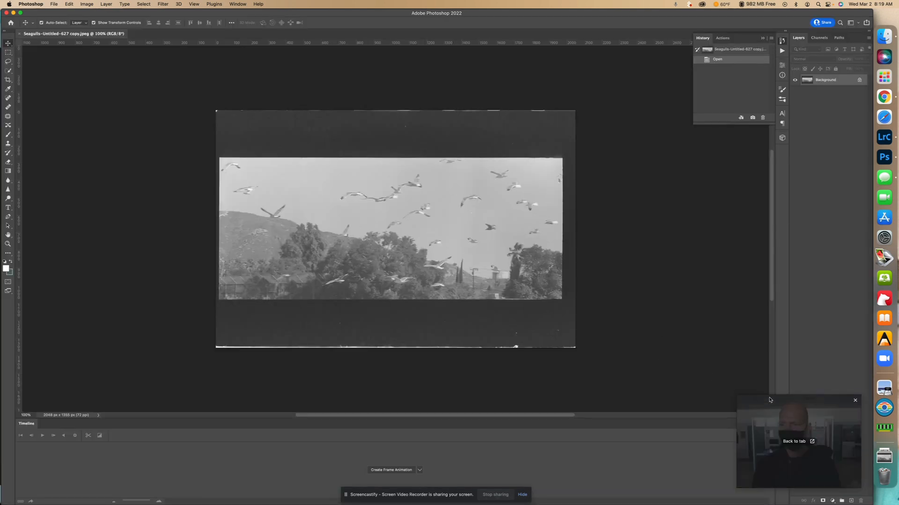
# Close the Timeline panel to free up space for the image
pyautogui.moveTo(769, 398); pyautogui.dragTo(654, 295)
pyautogui.moveTo(802, 411); pyautogui.dragTo(687, 250)
pyautogui.click(771, 427)
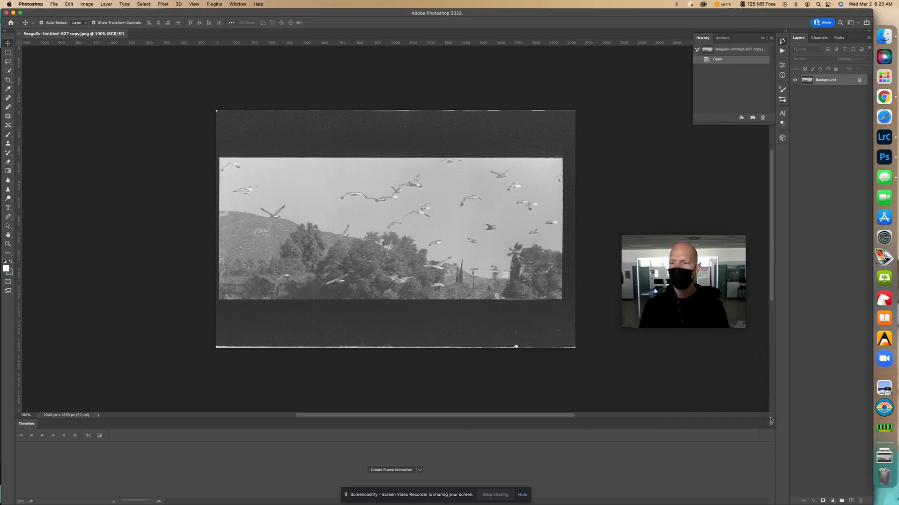
pyautogui.click(770, 424)
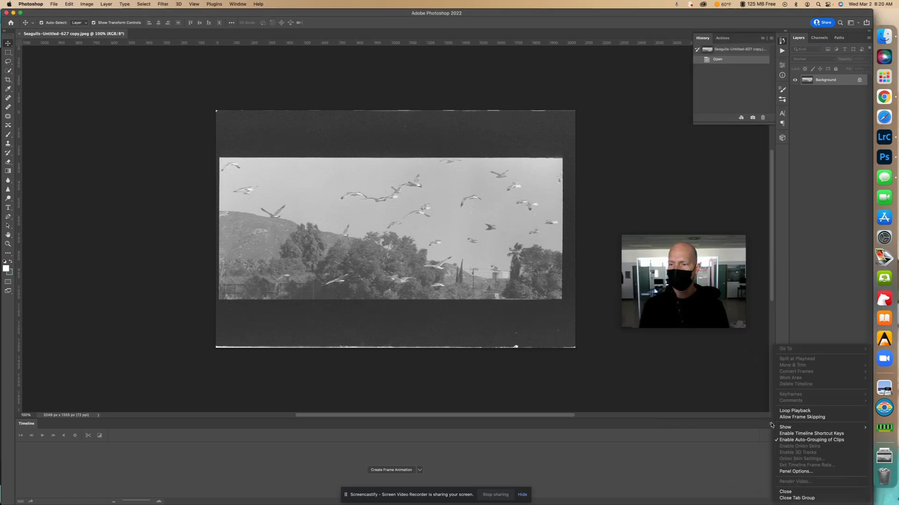
pyautogui.click(786, 491)
pyautogui.moveTo(697, 255); pyautogui.dragTo(720, 394)
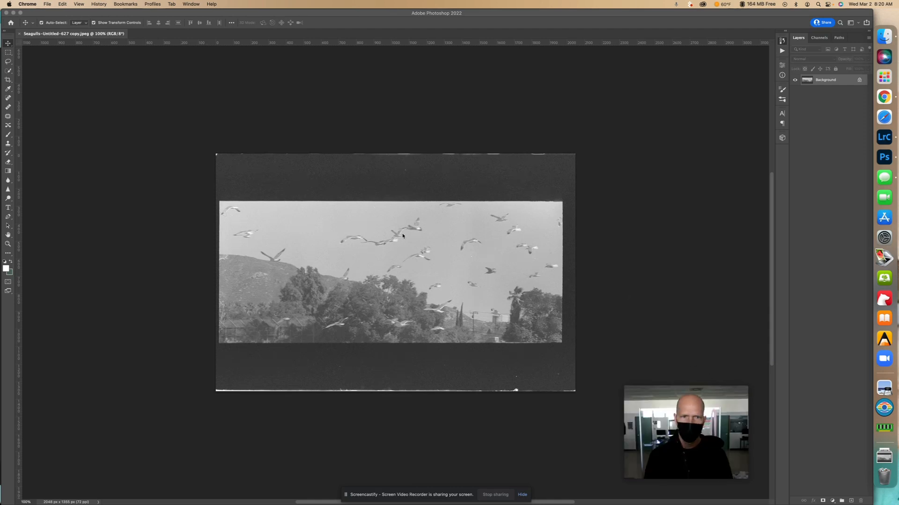
pyautogui.hscroll(10, 392, 231)
pyautogui.scroll(-3, 392, 231)
pyautogui.scroll(-2, 392, 231)
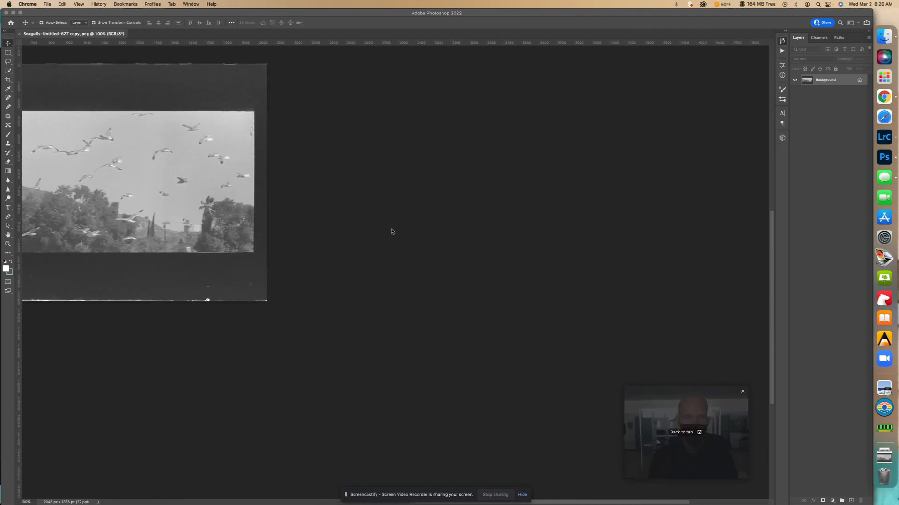
pyautogui.click(387, 232)
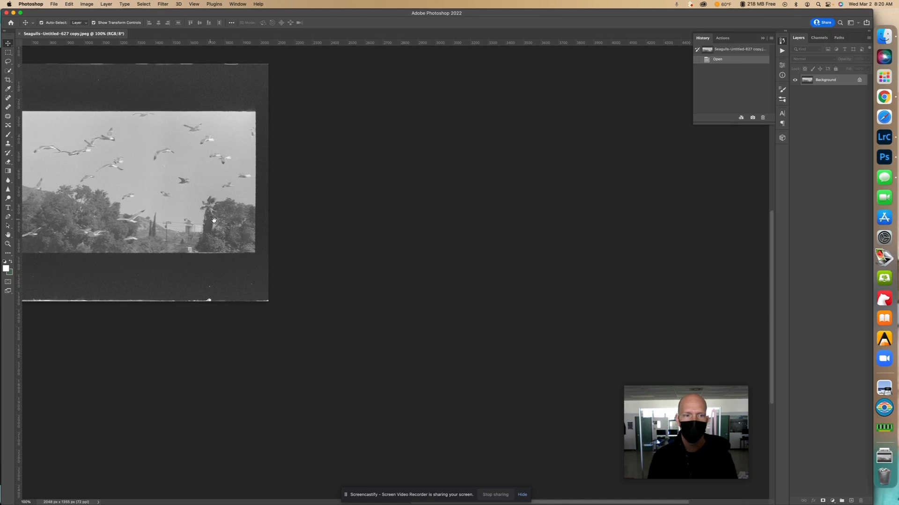
pyautogui.hscroll(-12, 283, 230)
pyautogui.scroll(3, 284, 229)
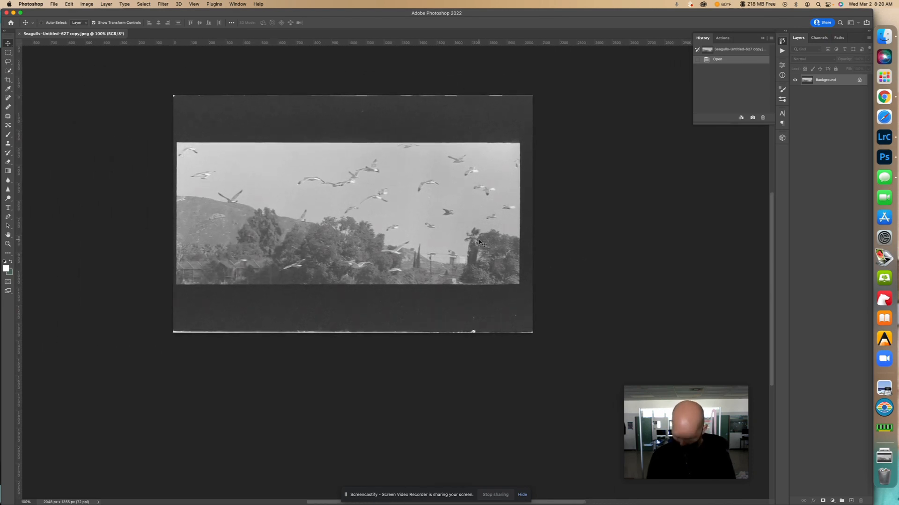
# Start cropping the seagull scan with the Crop tool constrained to Original Ratio
pyautogui.press('super+plus')
pyautogui.moveTo(408, 233); pyautogui.dragTo(482, 328)
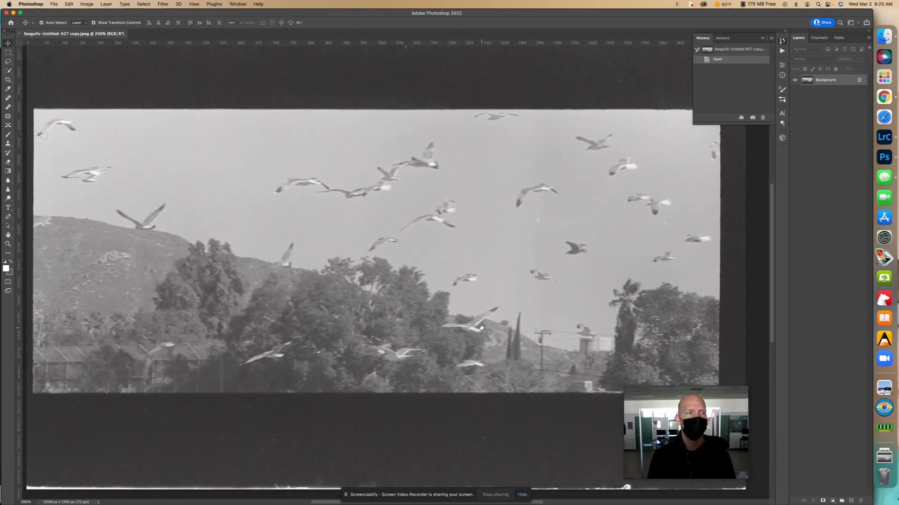
pyautogui.click(8, 80)
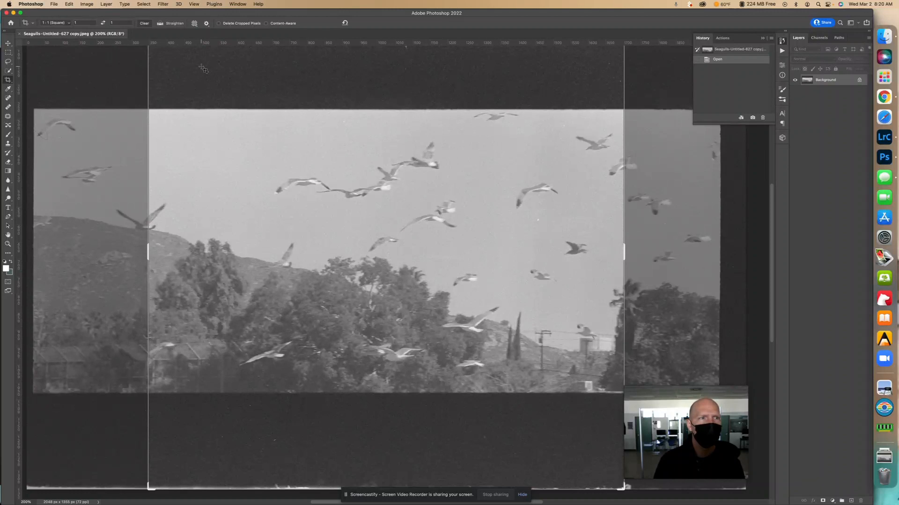
pyautogui.click(72, 24)
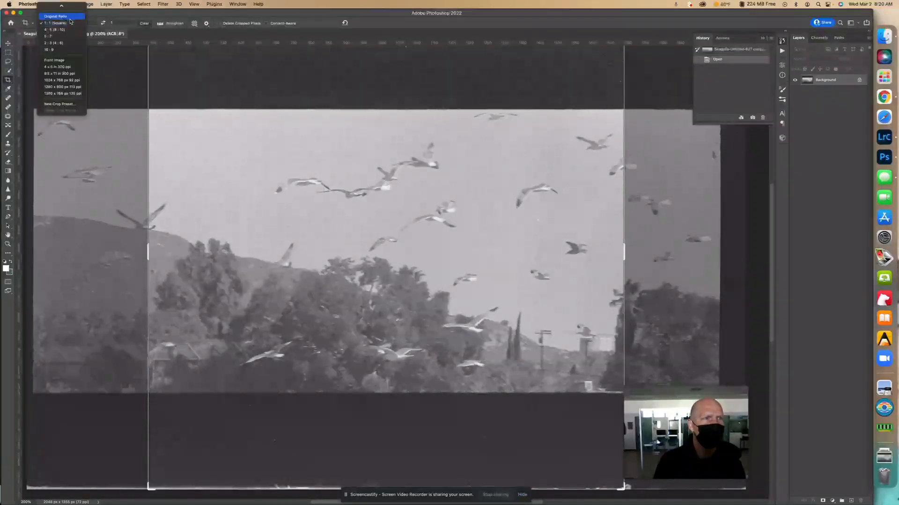
pyautogui.click(70, 16)
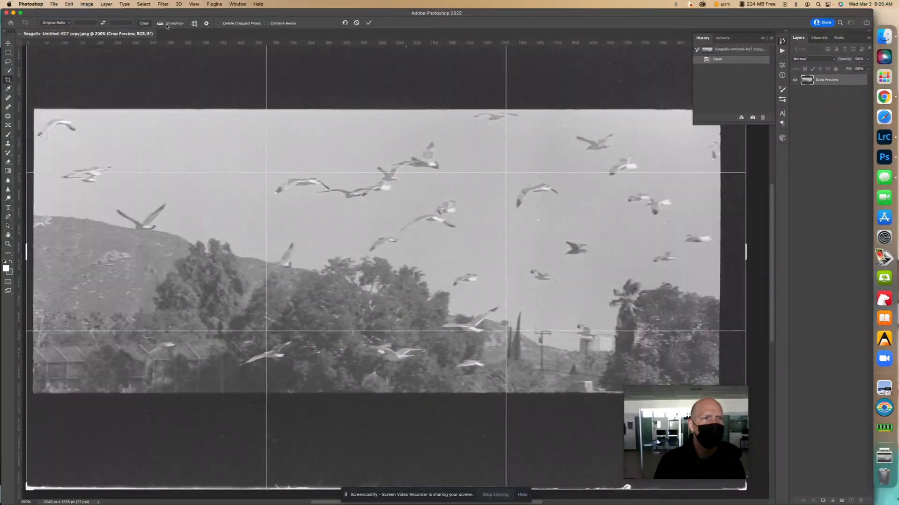
# Tighten the crop frame to the photo's side edges and nudge the picture sideways to centre it within the frame
pyautogui.moveTo(26, 102); pyautogui.dragTo(29, 104)
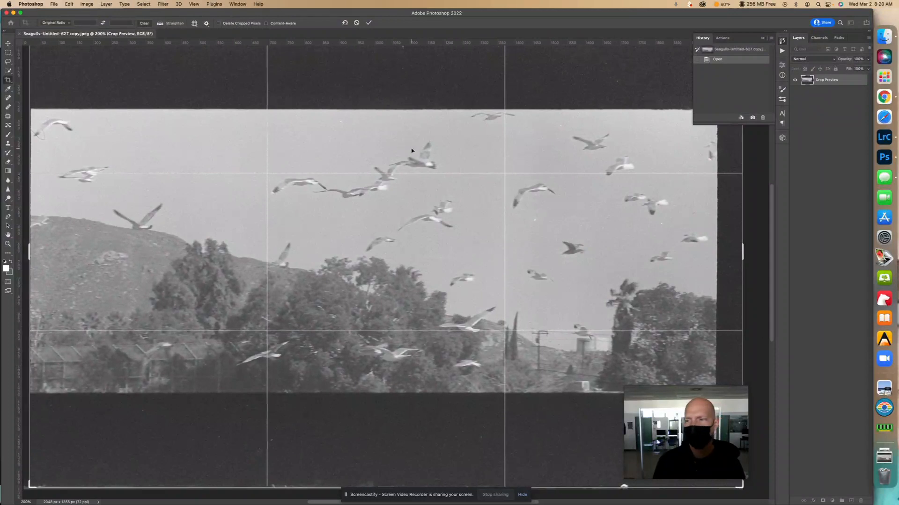
pyautogui.moveTo(744, 233); pyautogui.dragTo(733, 234)
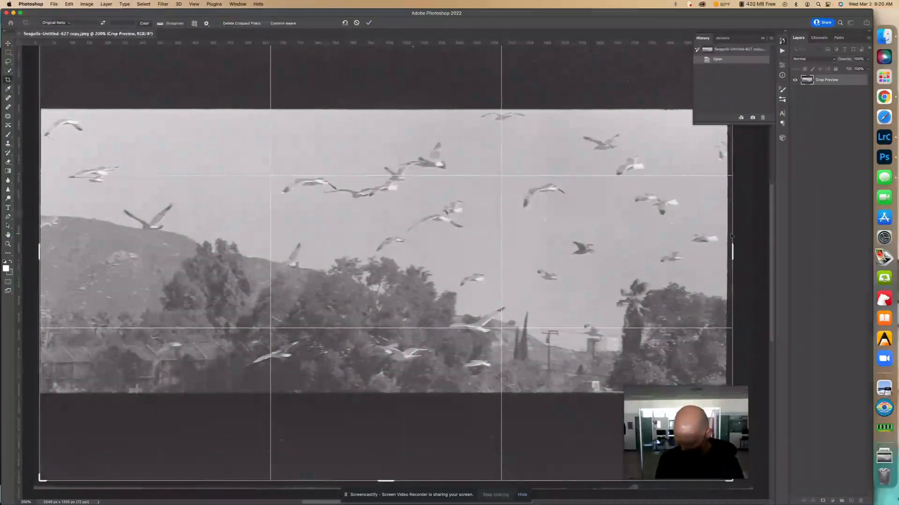
pyautogui.press('Right')
pyautogui.press('Right')
pyautogui.press('Right')
pyautogui.press('Right')
pyautogui.press('Right')
pyautogui.press('Right')
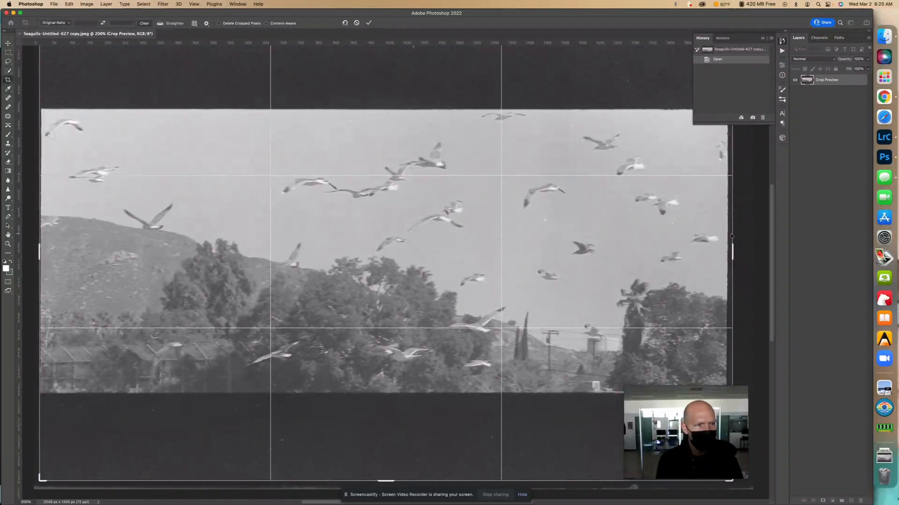
pyautogui.press('Right')
pyautogui.press('Right')
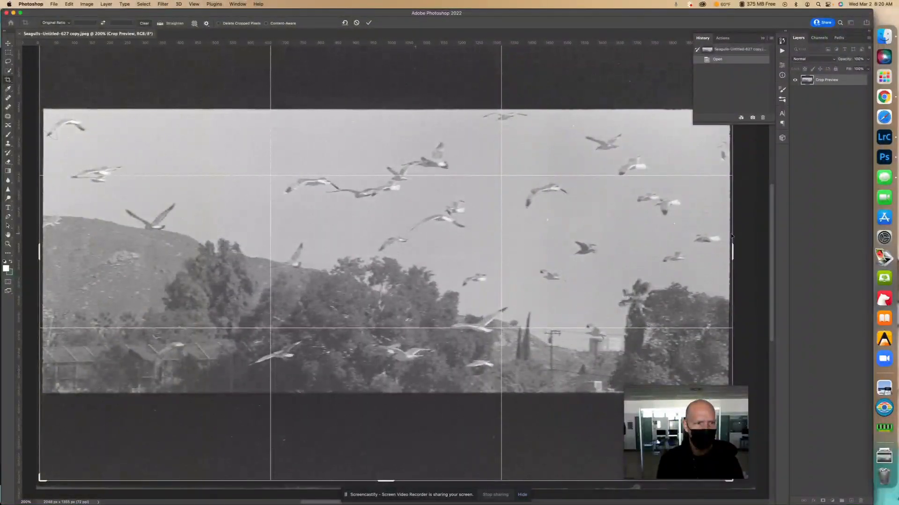
pyautogui.press('Left')
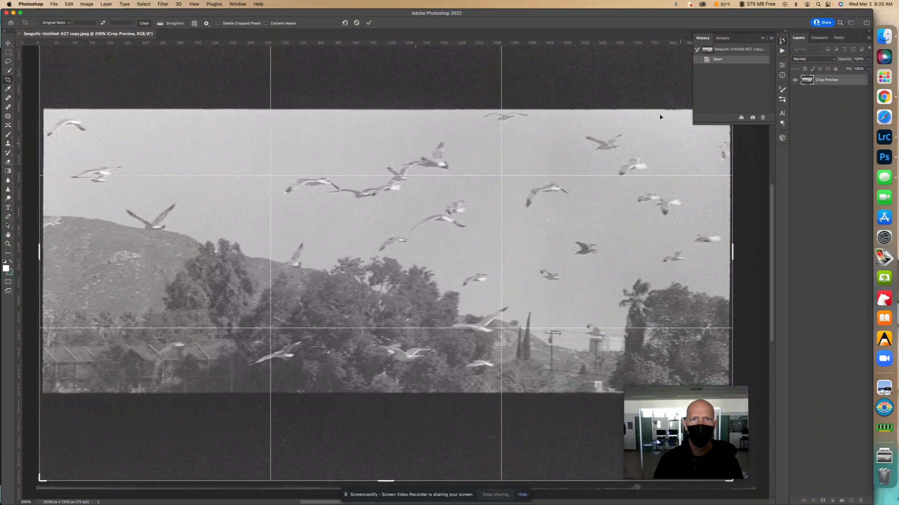
# Lower the crop frame's top edge toward the photo and switch the crop preset to W x H x Resolution
pyautogui.press('super+minus')
pyautogui.press('super+minus')
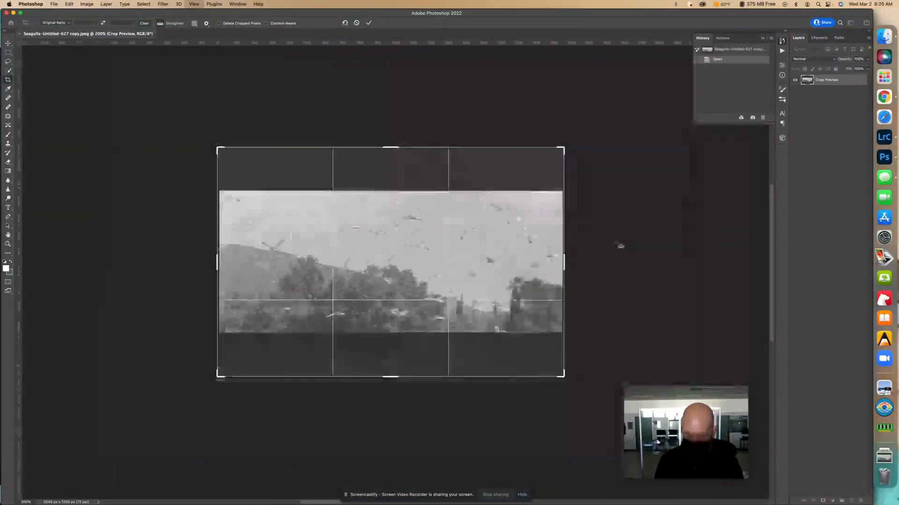
pyautogui.moveTo(445, 147); pyautogui.dragTo(445, 161)
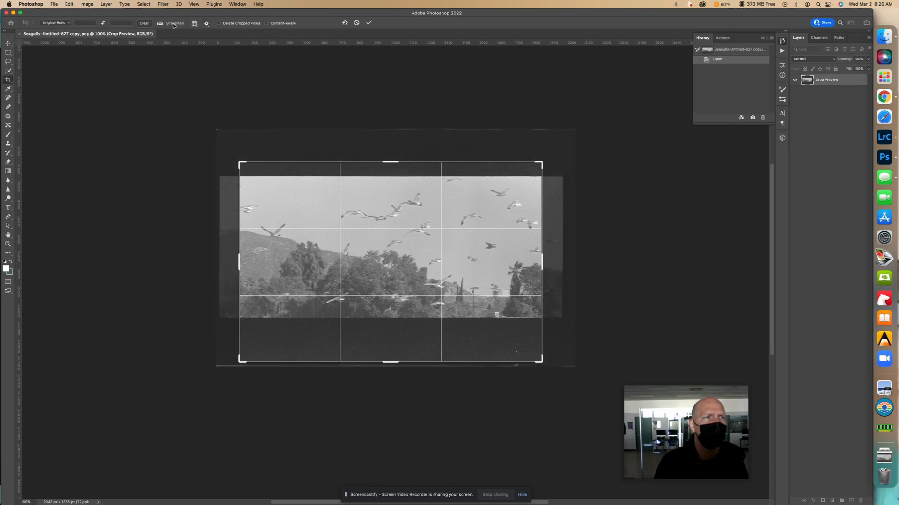
pyautogui.click(68, 24)
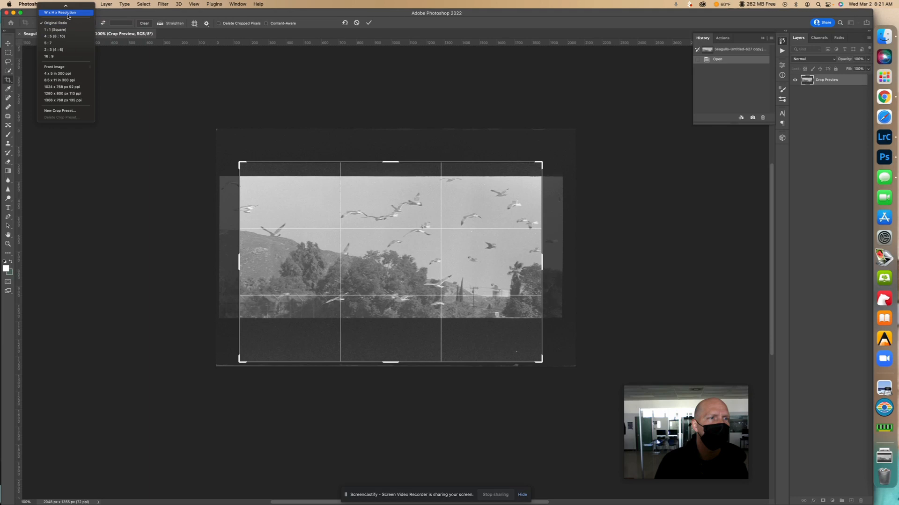
pyautogui.click(68, 12)
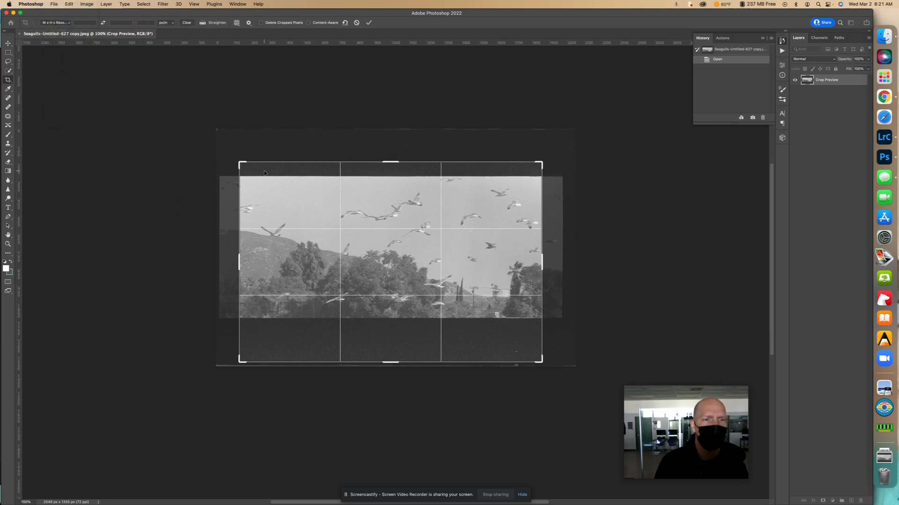
# Widen the crop frame to just outside the photo's side edges and nudge the picture sideways to centre it
pyautogui.moveTo(239, 179); pyautogui.dragTo(227, 179)
pyautogui.moveTo(553, 227); pyautogui.dragTo(564, 227)
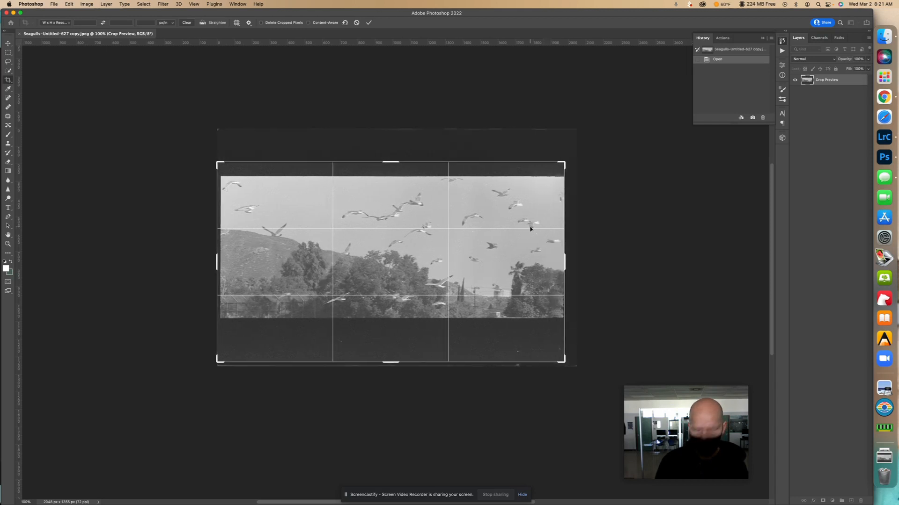
pyautogui.press('Left')
pyautogui.press('Left')
pyautogui.press('Left')
pyautogui.press('Left')
pyautogui.press('Left')
pyautogui.press('Left')
pyautogui.press('Left')
pyautogui.press('Left')
pyautogui.press('Left')
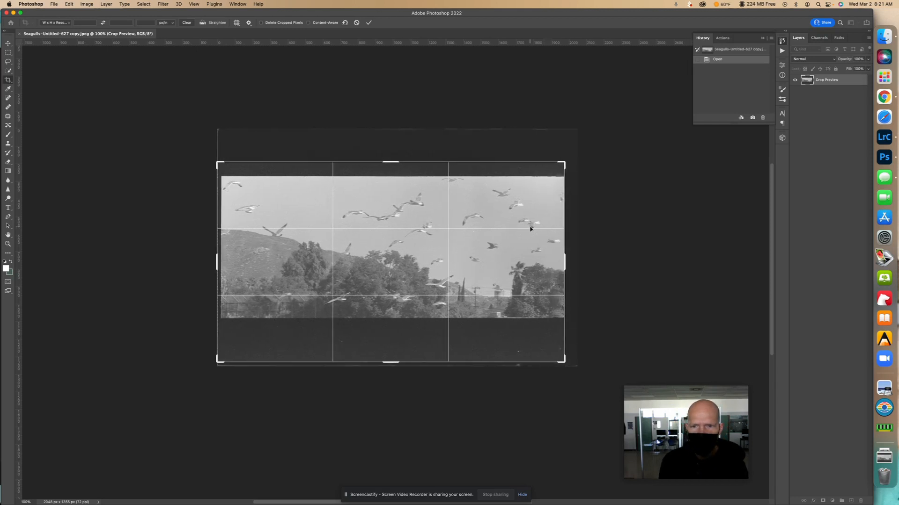
pyautogui.press('Left')
pyautogui.press('Left')
pyautogui.press('Left')
pyautogui.press('Left')
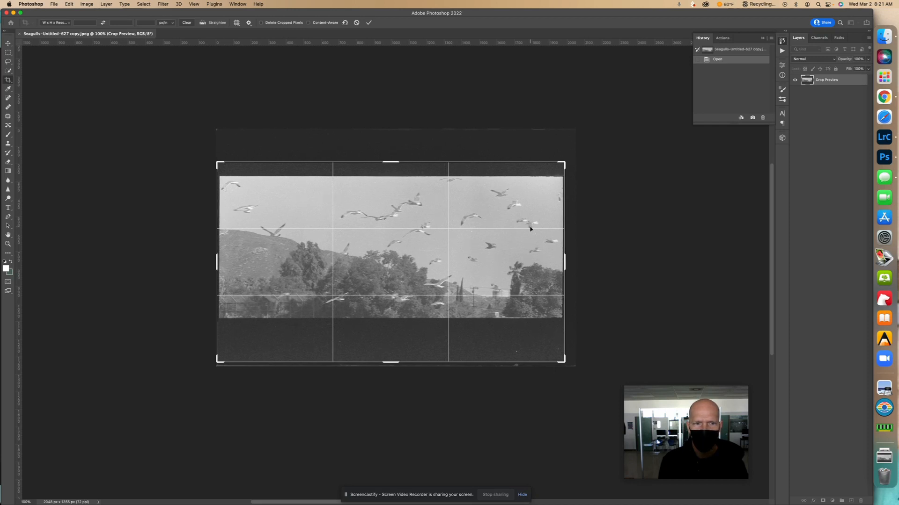
# Tighten the crop frame's upper and lower edges around the photo, keeping a thin black film border, and apply the crop
pyautogui.moveTo(413, 162); pyautogui.dragTo(413, 167)
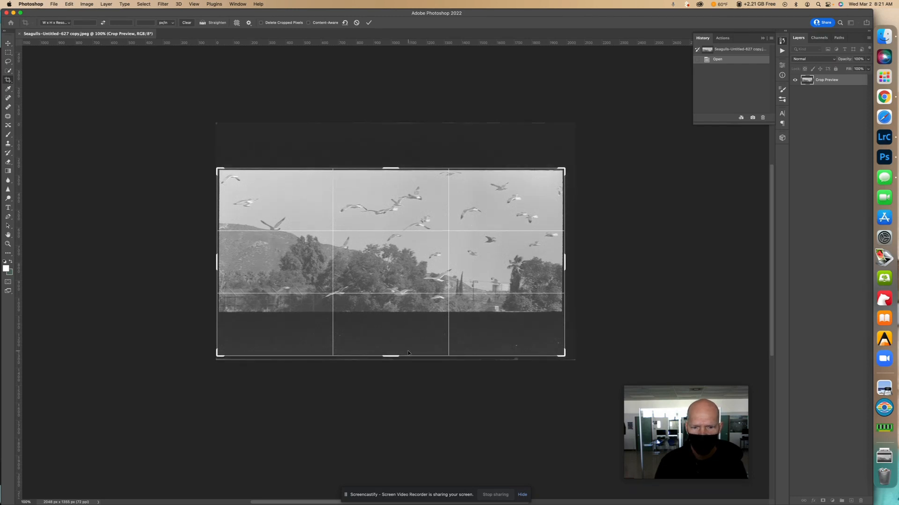
pyautogui.moveTo(407, 357); pyautogui.dragTo(404, 336)
pyautogui.press('super+plus')
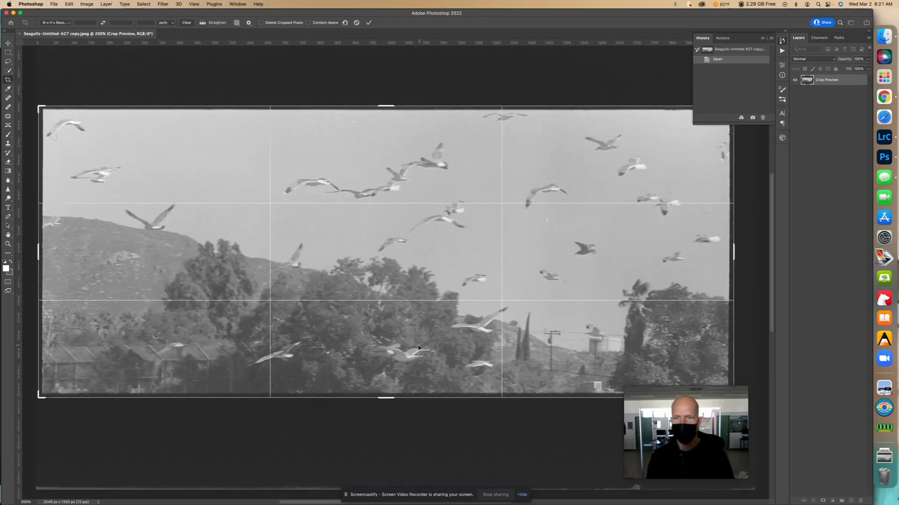
pyautogui.press('Return')
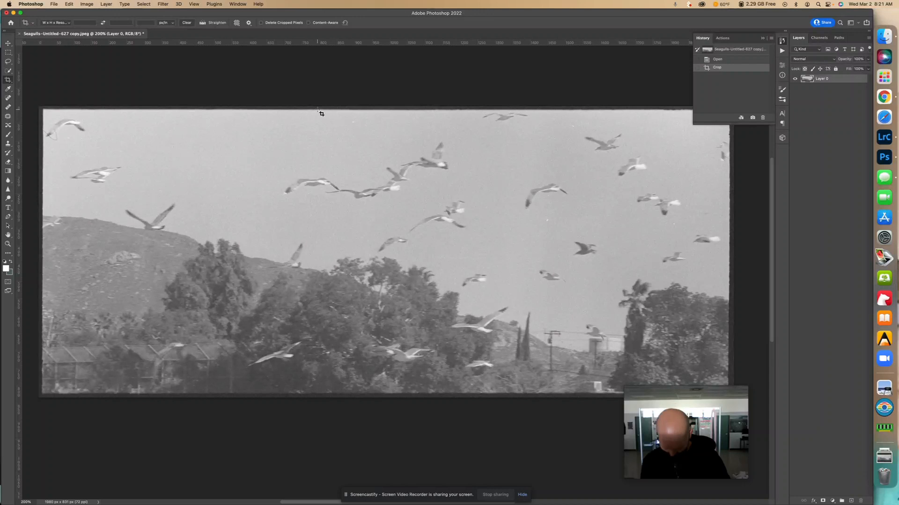
# Apply a Levels adjustment to the photo with input levels of 32 for shadows, 0.77 for midtones and 229 for highlights
pyautogui.press('super+l')
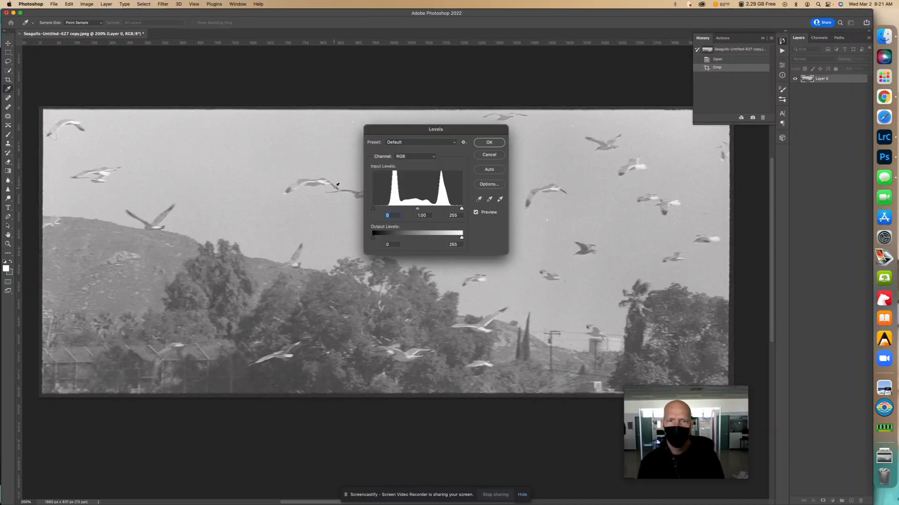
pyautogui.moveTo(373, 209); pyautogui.dragTo(386, 210)
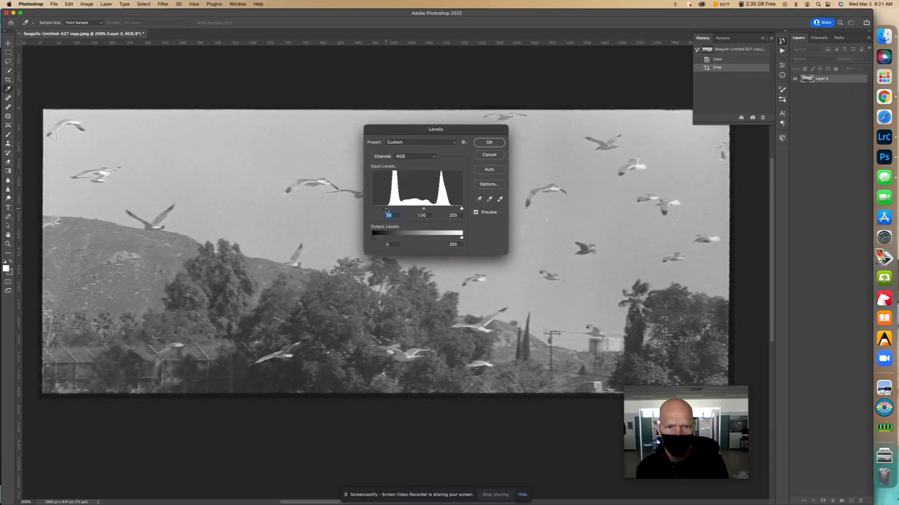
pyautogui.moveTo(461, 209); pyautogui.dragTo(451, 210)
pyautogui.click(451, 210)
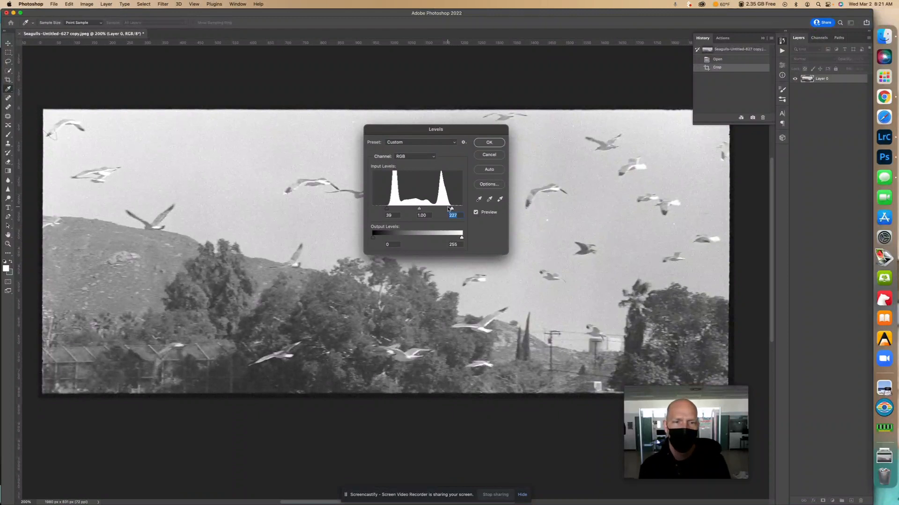
pyautogui.moveTo(419, 209); pyautogui.dragTo(424, 210)
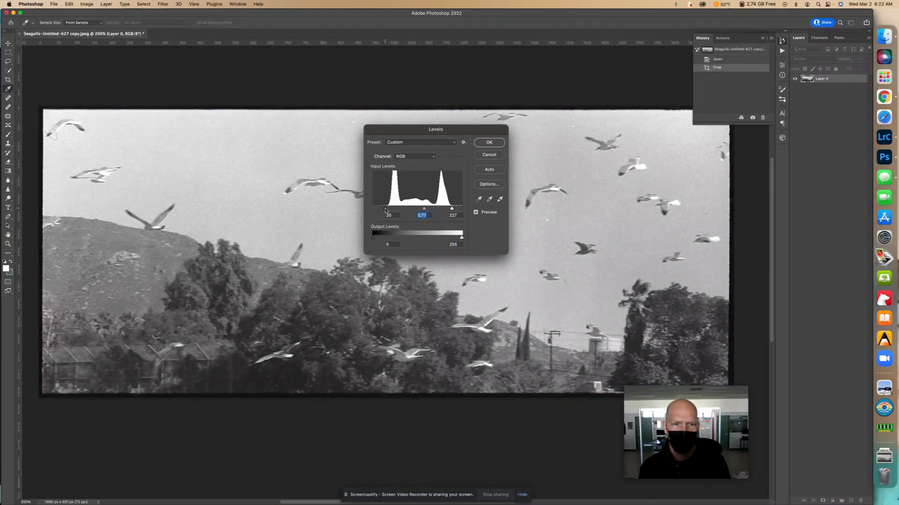
pyautogui.click(384, 210)
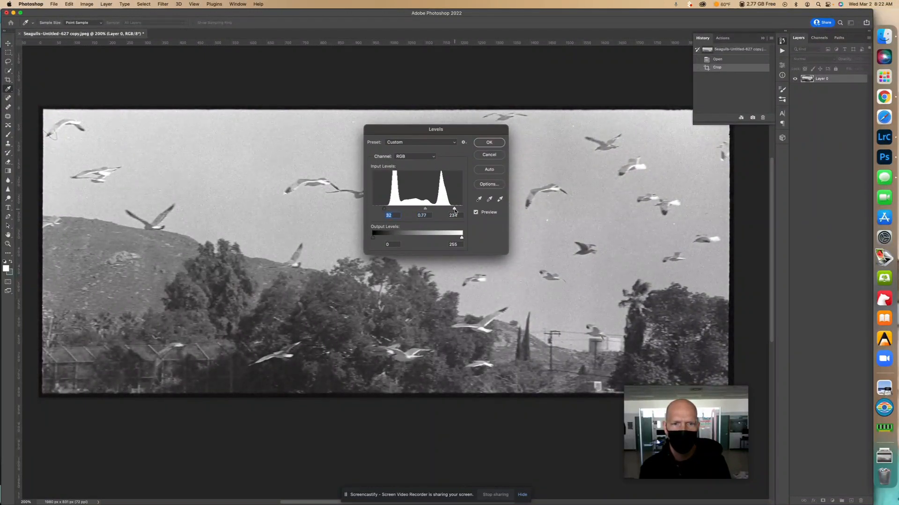
pyautogui.moveTo(453, 210)
pyautogui.mouseDown()
pyautogui.moveTo(463, 212)
pyautogui.moveTo(453, 211)
pyautogui.mouseUp()
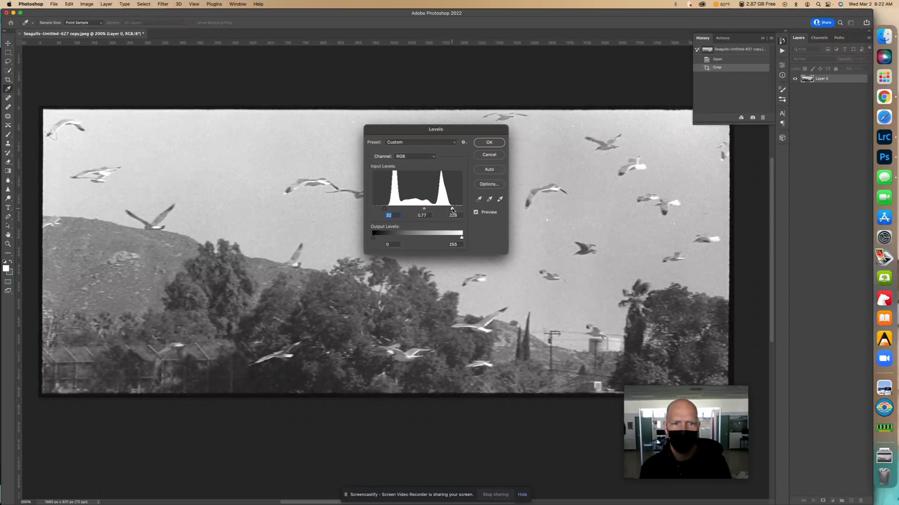
pyautogui.click(488, 142)
pyautogui.doubleClick(475, 202)
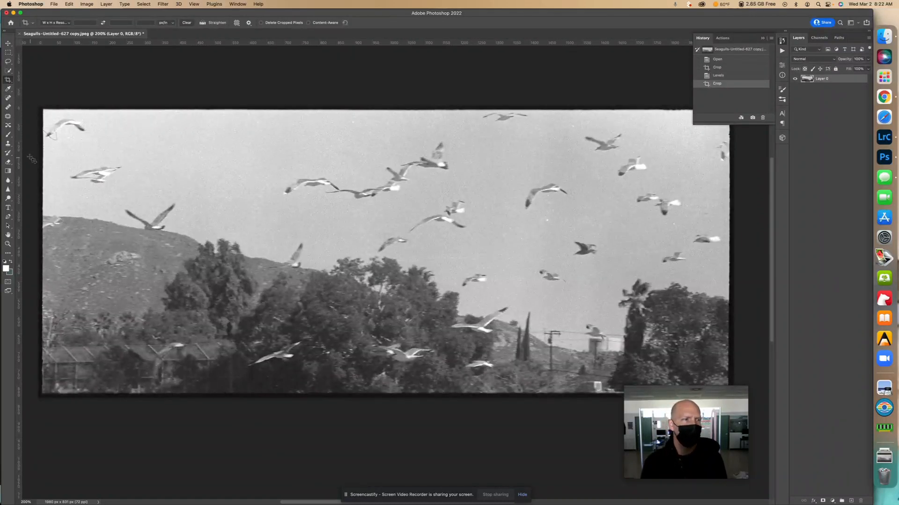
# Set the Spot Healing Brush to 15 px for retouching the seagull in the photo's upper-left corner
pyautogui.click(9, 98)
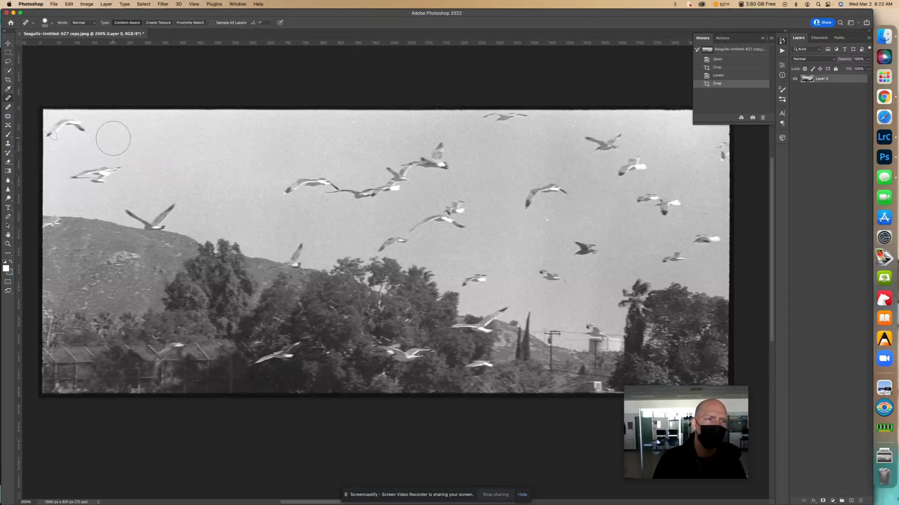
pyautogui.scroll(4, 97, 138)
pyautogui.scroll(-5, 96, 142)
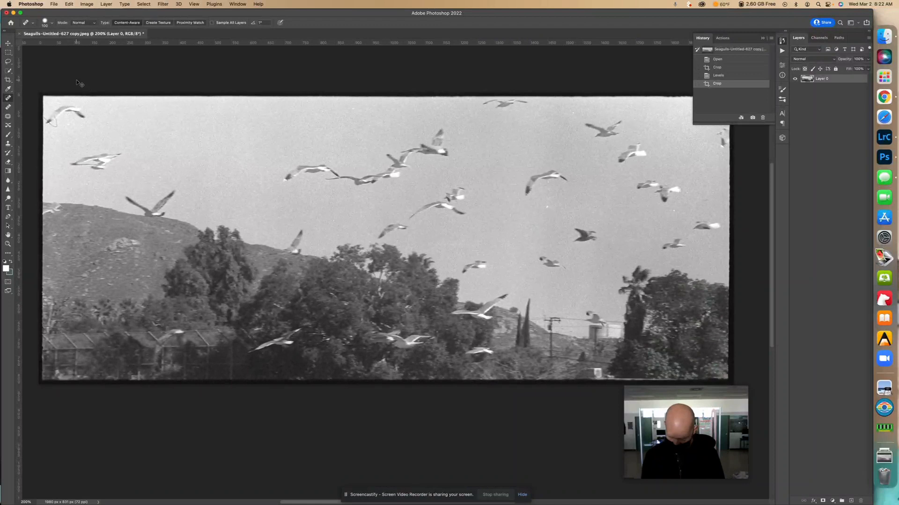
pyautogui.press('super+plus')
pyautogui.press('super+plus')
pyautogui.press('super+plus')
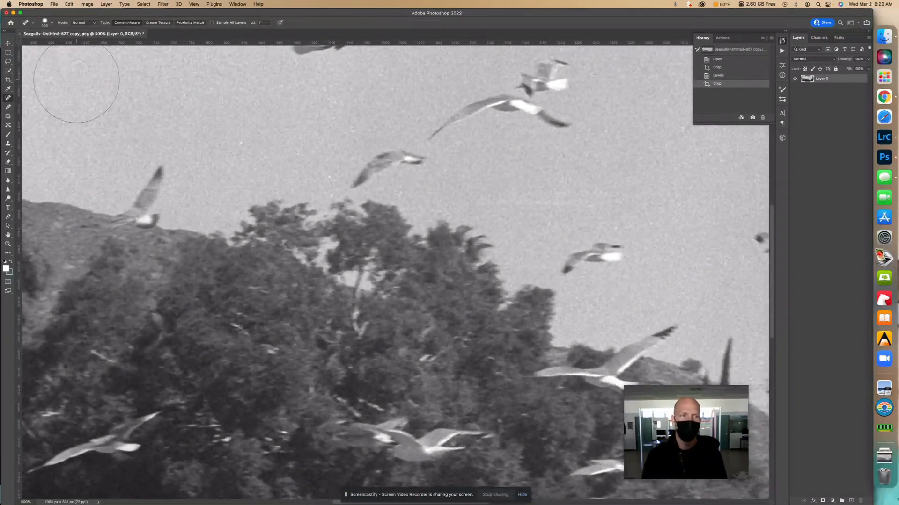
pyautogui.moveTo(123, 147)
pyautogui.mouseDown()
pyautogui.moveTo(343, 205)
pyautogui.moveTo(382, 258)
pyautogui.mouseUp()
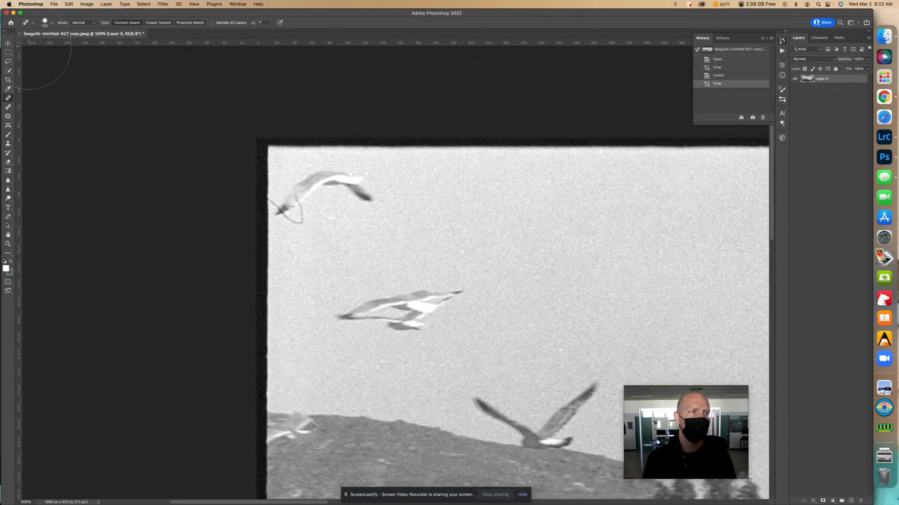
pyautogui.click(45, 24)
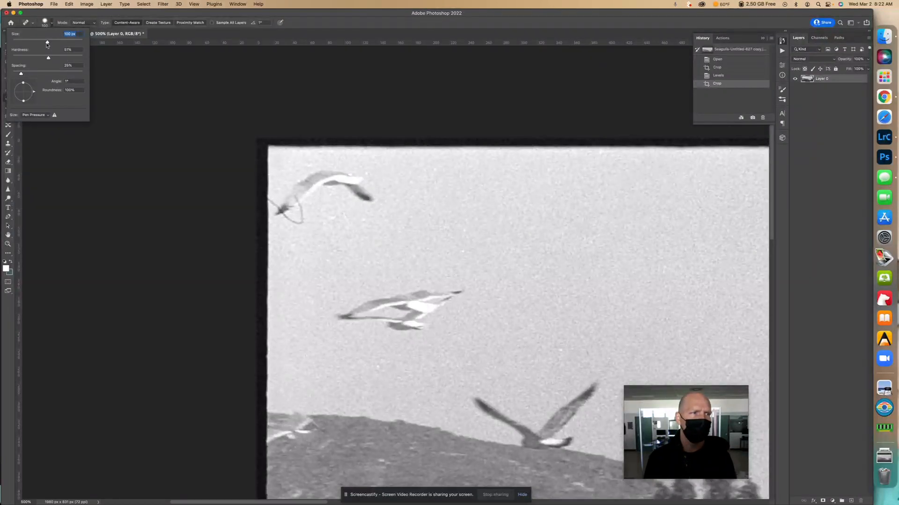
pyautogui.moveTo(25, 43); pyautogui.dragTo(19, 42)
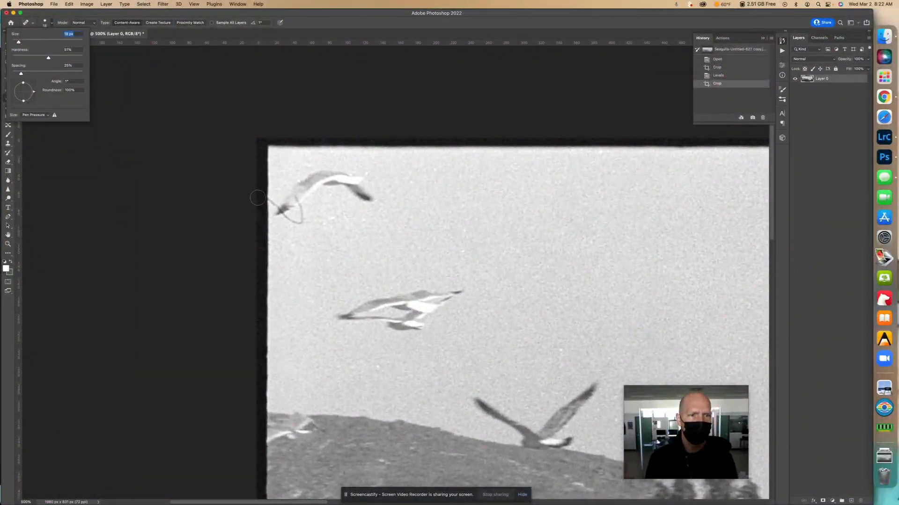
pyautogui.moveTo(18, 43); pyautogui.dragTo(17, 43)
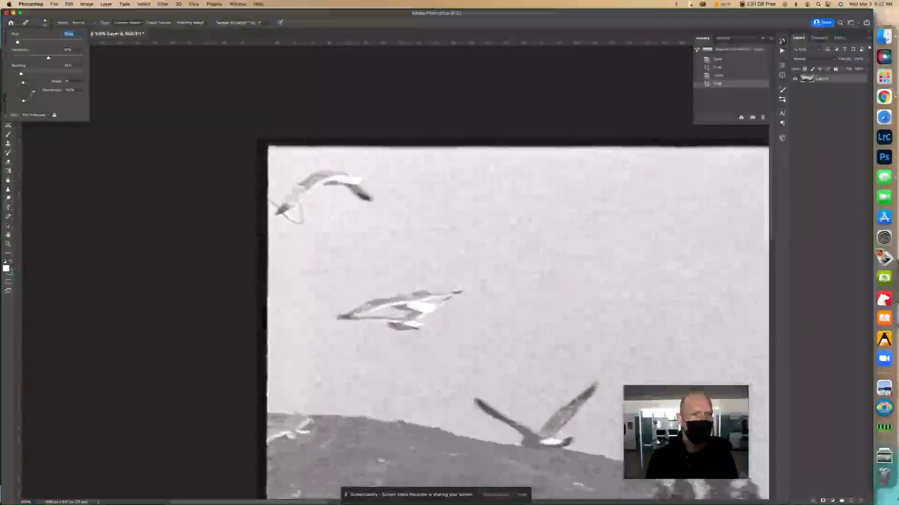
# Remove the curved hair mark around the upper-left seagull's wingtip with the Spot Healing Brush, undoing the last stroke on the wing
pyautogui.click(273, 201)
pyautogui.click(273, 202)
pyautogui.click(277, 209)
pyautogui.moveTo(287, 218)
pyautogui.mouseDown()
pyautogui.moveTo(296, 222)
pyautogui.moveTo(301, 211)
pyautogui.mouseUp()
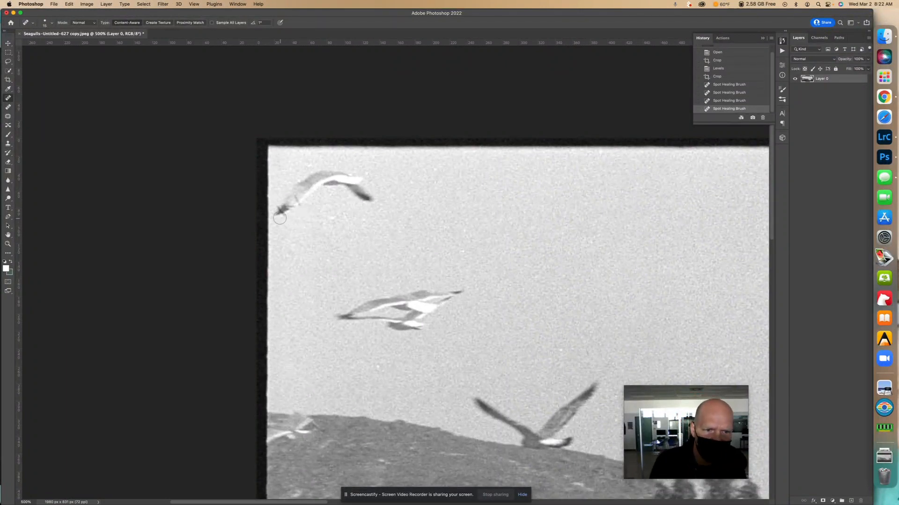
pyautogui.click(294, 199)
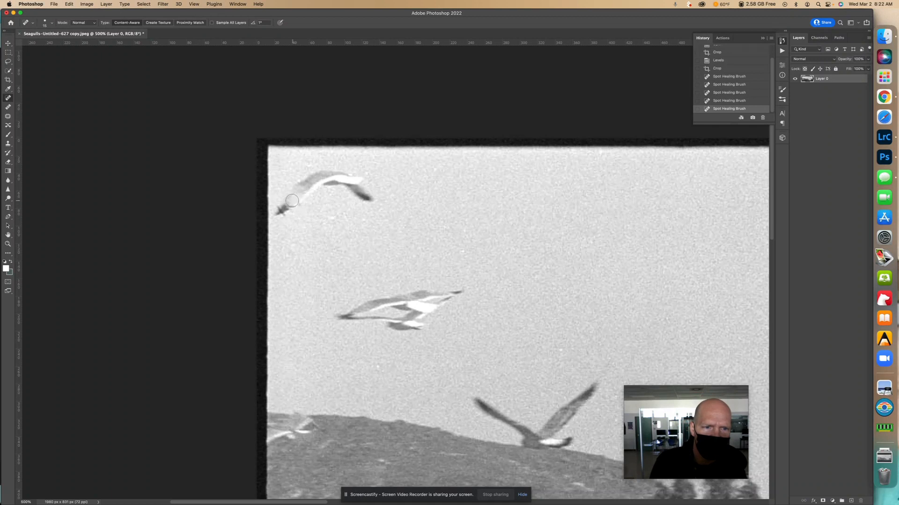
pyautogui.press('super+z')
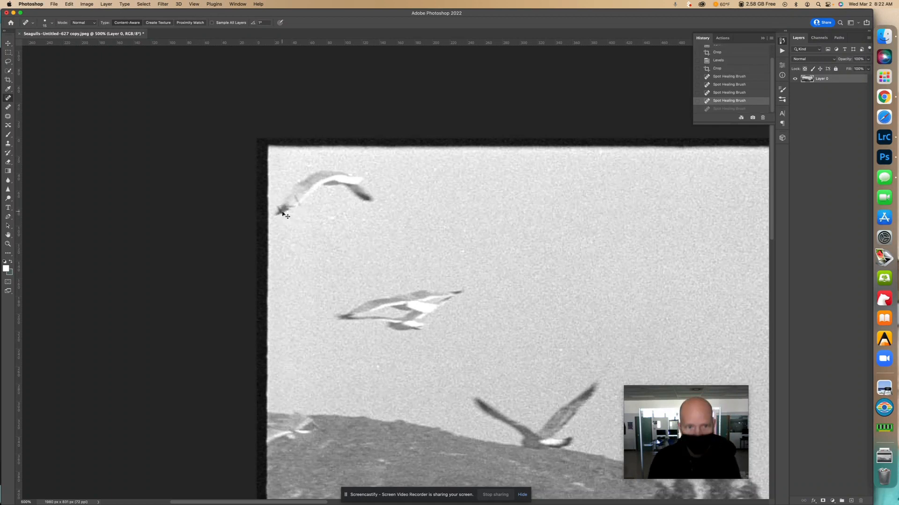
# Retouch the remaining marks along the upper-left seagull's wing with the Healing Brush at 15 px
pyautogui.click(8, 107)
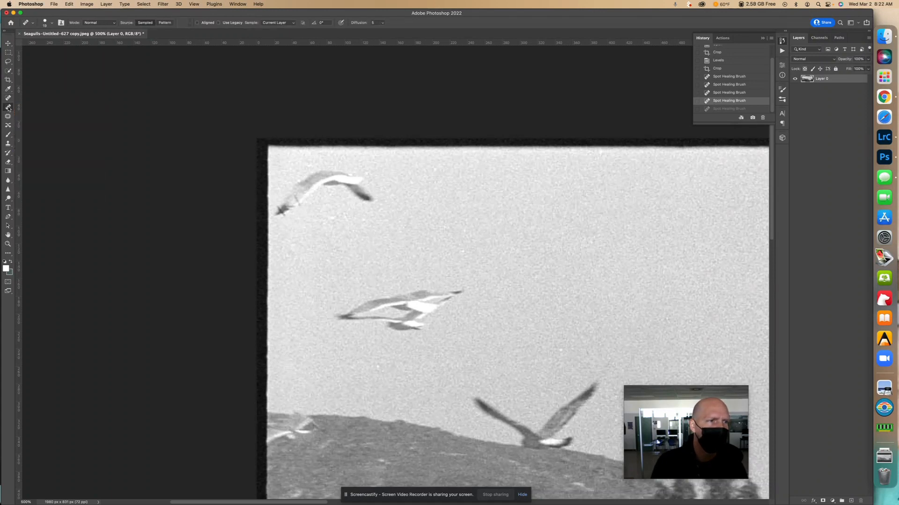
pyautogui.click(10, 100)
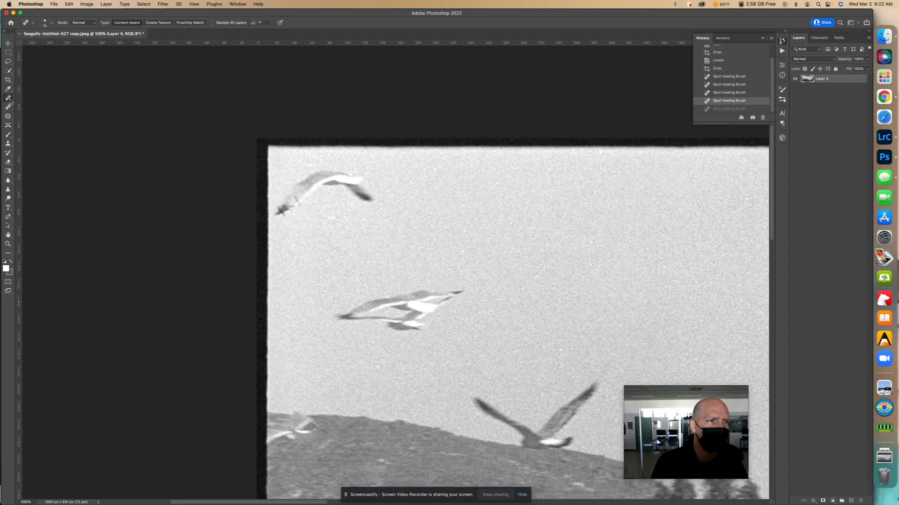
pyautogui.click(9, 107)
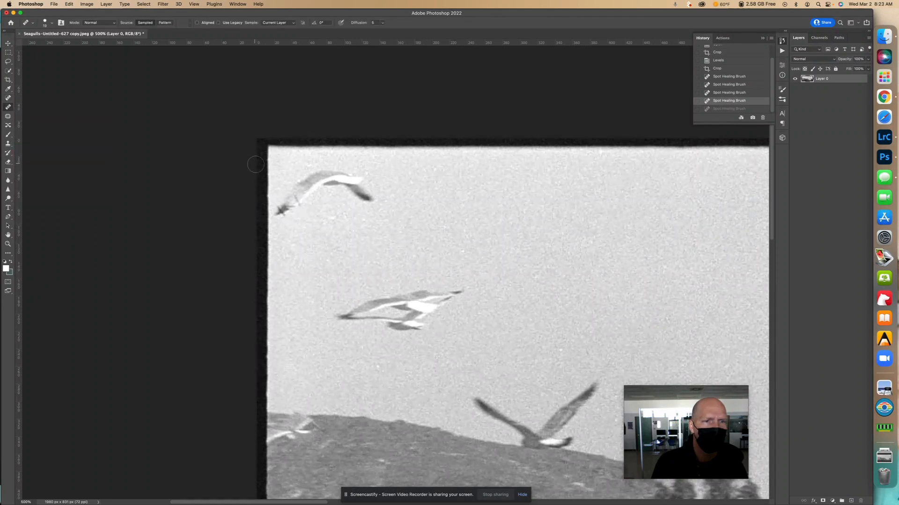
pyautogui.click(50, 26)
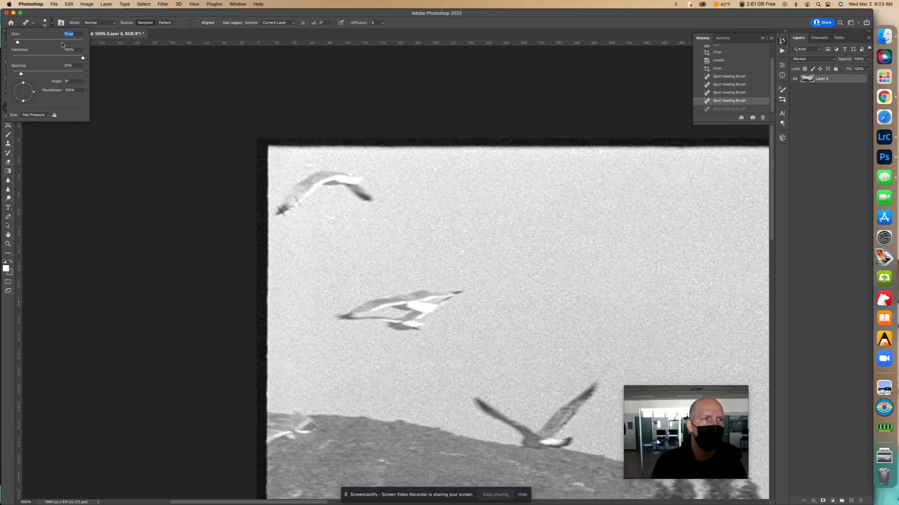
pyautogui.click(81, 24)
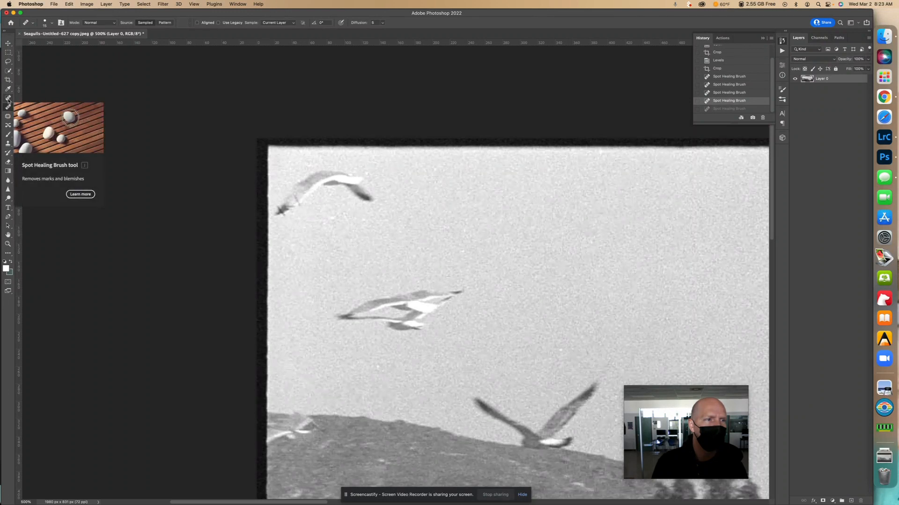
pyautogui.click(296, 197)
pyautogui.moveTo(302, 200); pyautogui.dragTo(298, 204)
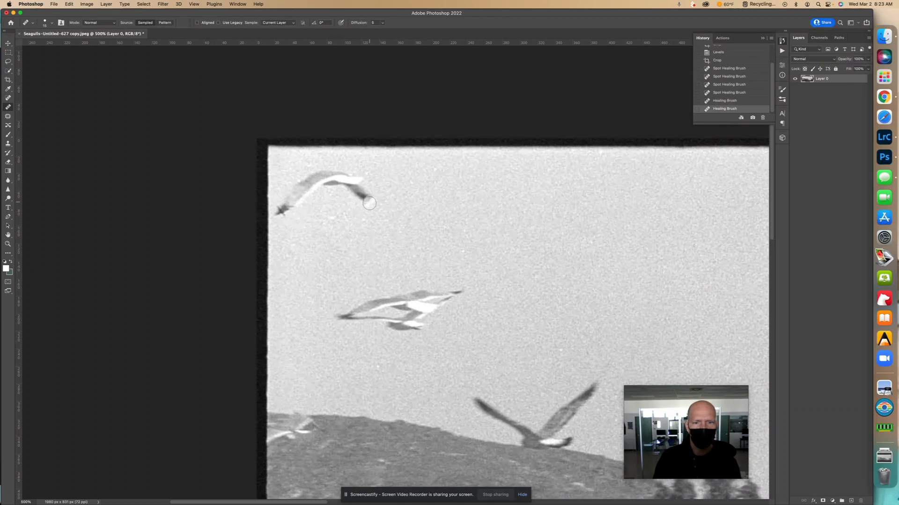
pyautogui.keyDown('alt'); pyautogui.click(348, 317); pyautogui.keyUp('alt')
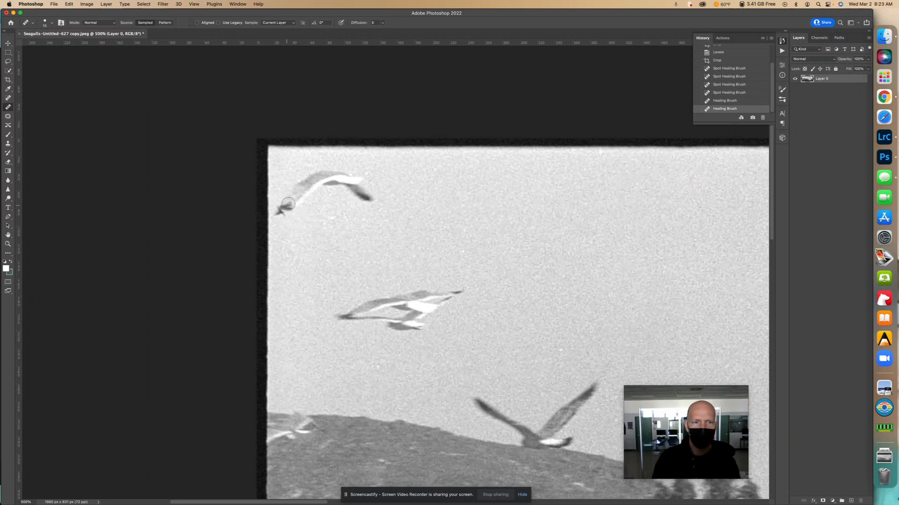
pyautogui.keyDown('alt'); pyautogui.click(293, 199); pyautogui.keyUp('alt')
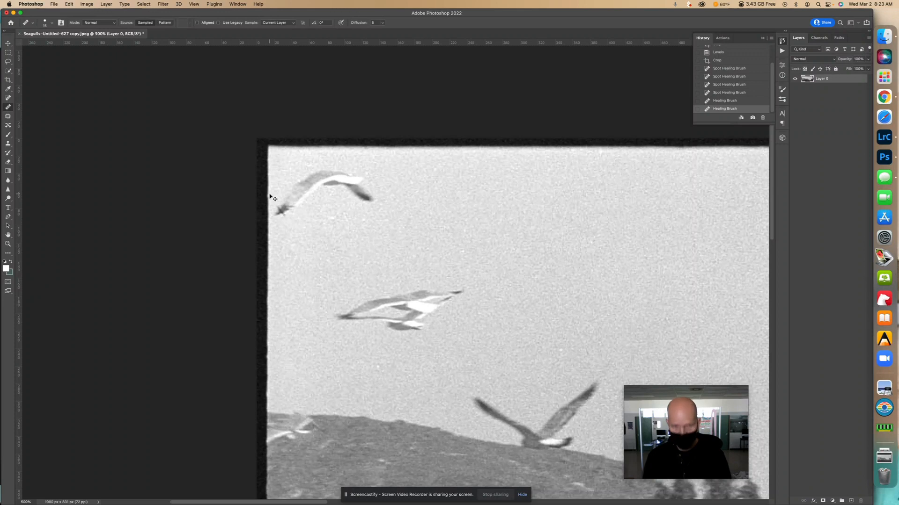
# Remove the stray mark just above the upper-left seagull's dark lower wingtip with the Spot Healing Brush
pyautogui.press('super+equal')
pyautogui.press('super+equal')
pyautogui.press('super+equal')
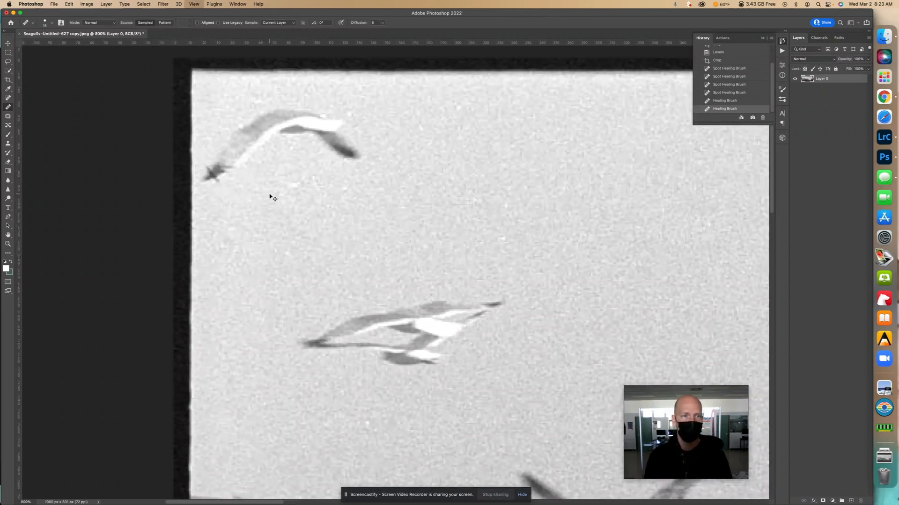
pyautogui.press('super+equal')
pyautogui.press('super+equal')
pyautogui.moveTo(267, 194)
pyautogui.mouseDown()
pyautogui.moveTo(327, 274)
pyautogui.moveTo(392, 321)
pyautogui.mouseUp()
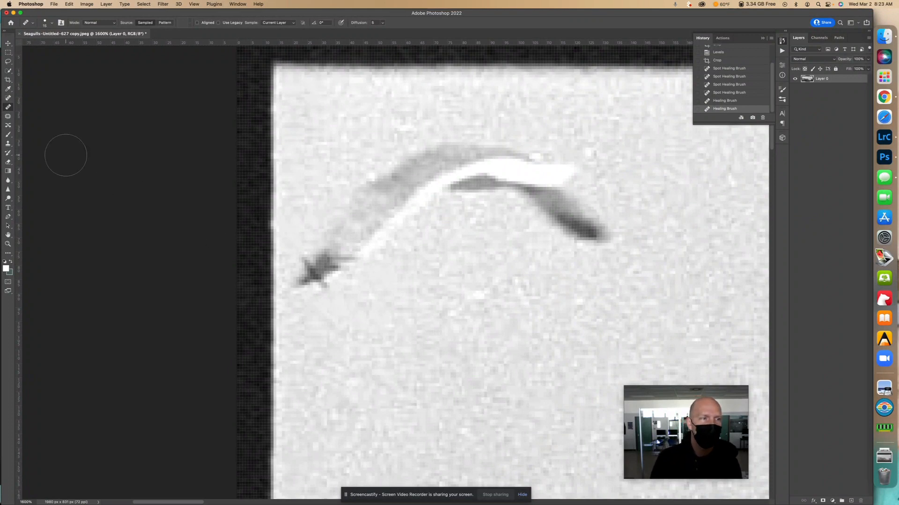
pyautogui.click(8, 98)
pyautogui.click(295, 251)
pyautogui.click(290, 245)
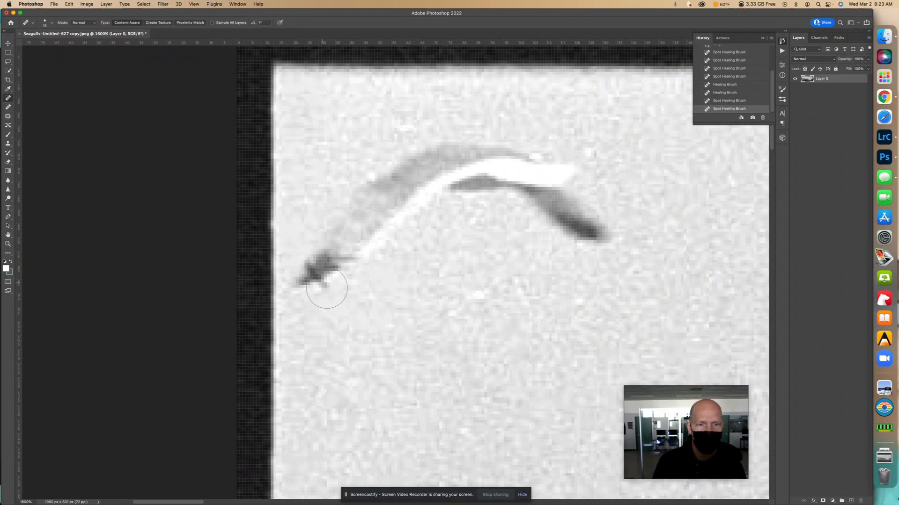
# Clean up the stray mark just below the upper-left seagull's dark wingtip with repeated Spot Healing Brush dabs
pyautogui.click(332, 298)
pyautogui.click(327, 301)
pyautogui.click(326, 300)
pyautogui.click(329, 300)
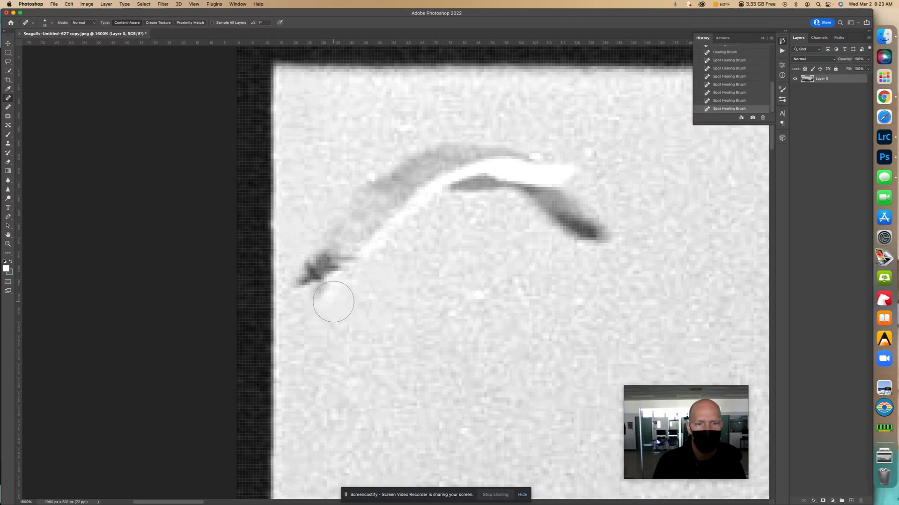
pyautogui.click(322, 300)
pyautogui.click(321, 300)
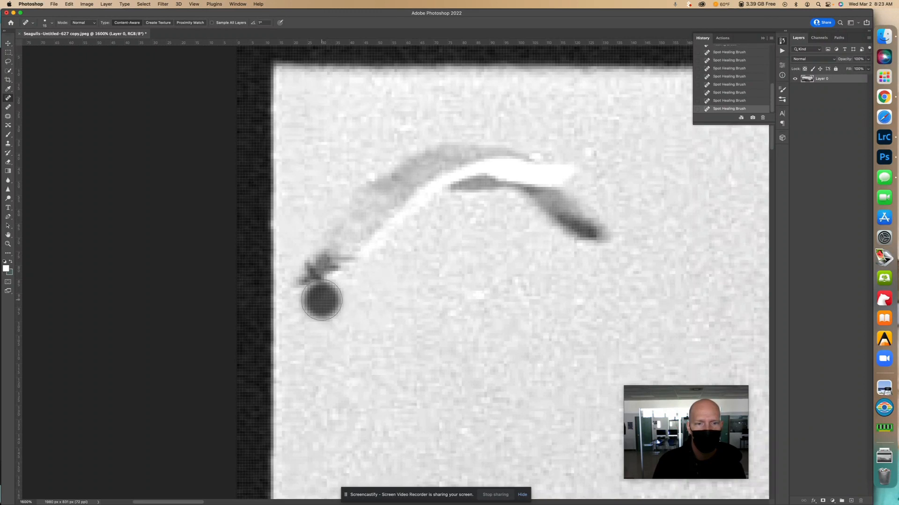
pyautogui.click(321, 300)
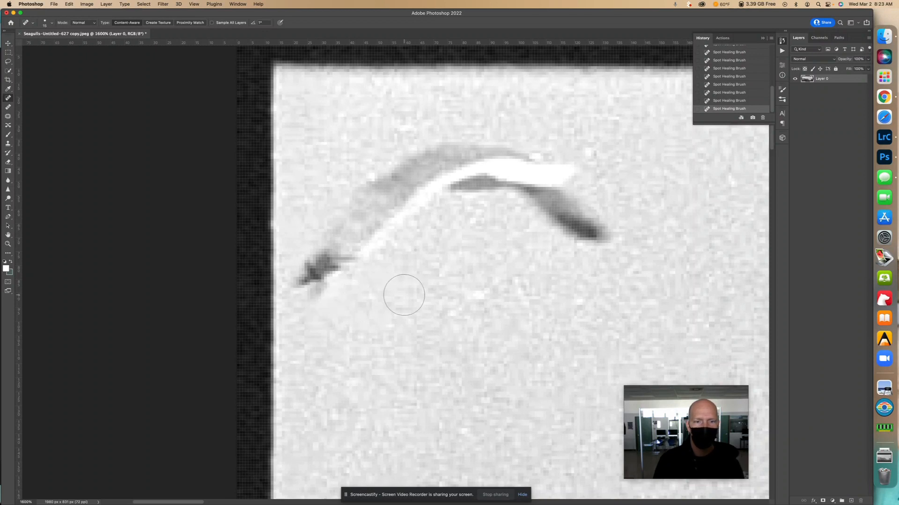
# Spot-heal dust in the upper sky, including the bright white speck below the single gull with the bent wing
pyautogui.press('super+minus')
pyautogui.press('super+minus')
pyautogui.press('super+minus')
pyautogui.press('super+minus')
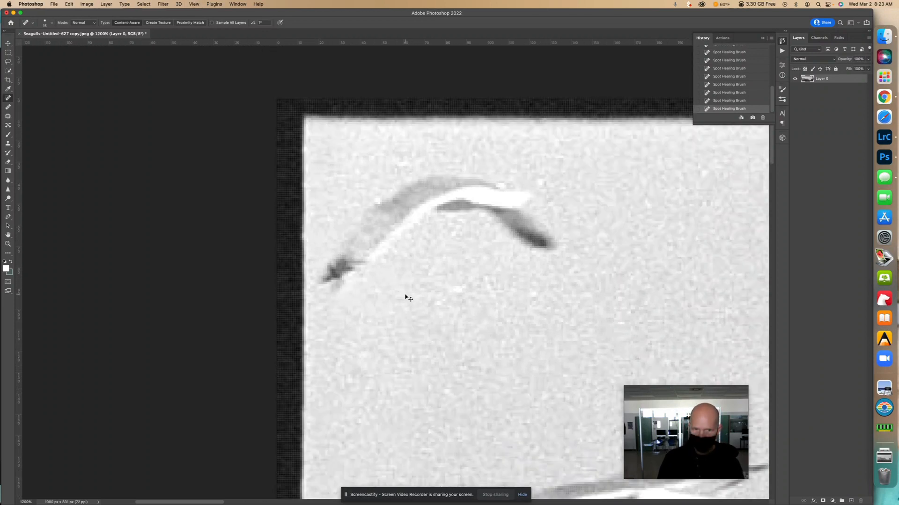
pyautogui.press('super+minus')
pyautogui.press('super+minus')
pyautogui.press('super+minus')
pyautogui.press('super+minus')
pyautogui.press('super+minus')
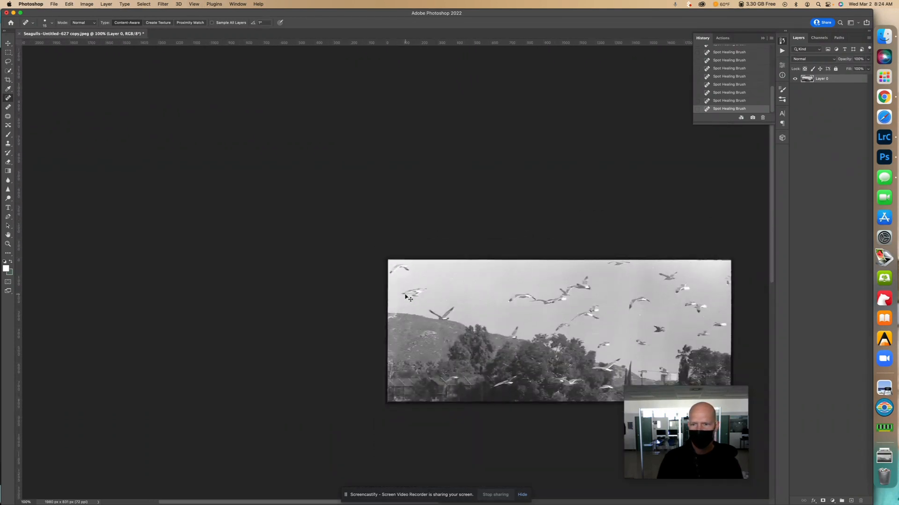
pyautogui.scroll(5, 406, 296)
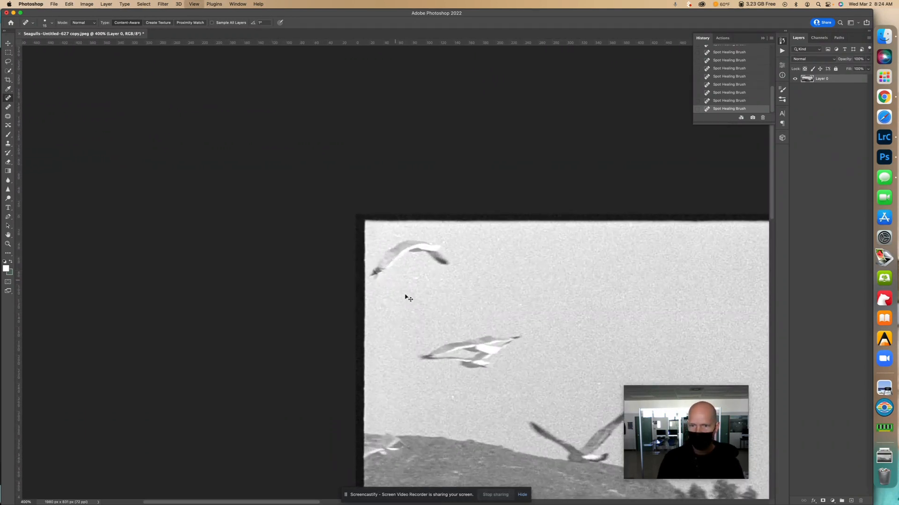
pyautogui.moveTo(411, 294); pyautogui.dragTo(2, 132)
pyautogui.click(257, 182)
pyautogui.moveTo(494, 242); pyautogui.dragTo(70, 159)
pyautogui.moveTo(357, 276); pyautogui.dragTo(244, 233)
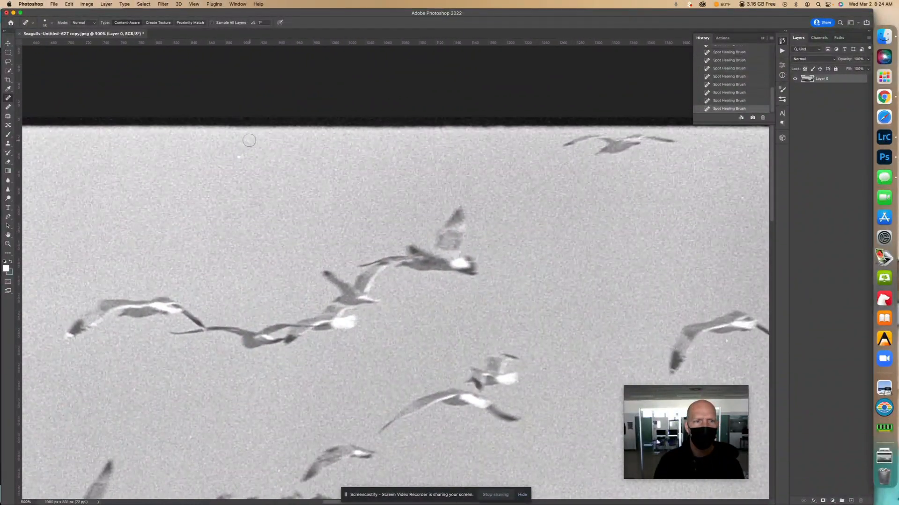
pyautogui.moveTo(411, 227); pyautogui.dragTo(170, 204)
pyautogui.moveTo(374, 181); pyautogui.dragTo(377, 179)
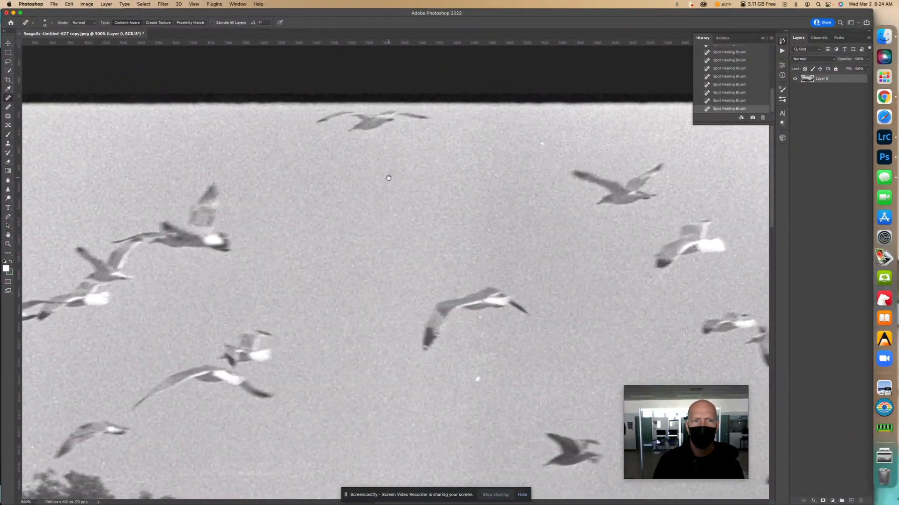
pyautogui.click(477, 382)
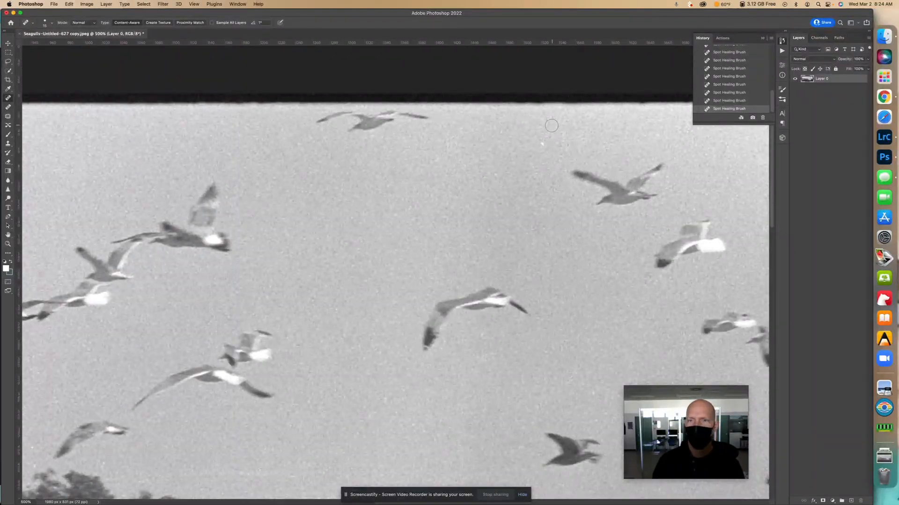
# Spot-heal the dust specks in the sky around the overlapping pair of gulls near the photo's right edge
pyautogui.moveTo(560, 188); pyautogui.dragTo(257, 190)
pyautogui.moveTo(457, 220); pyautogui.dragTo(504, 102)
pyautogui.click(536, 267)
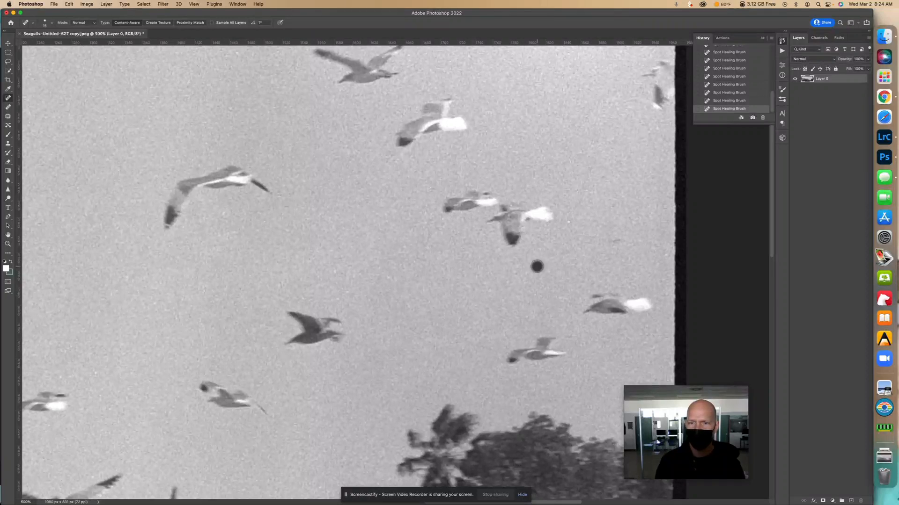
pyautogui.click(568, 224)
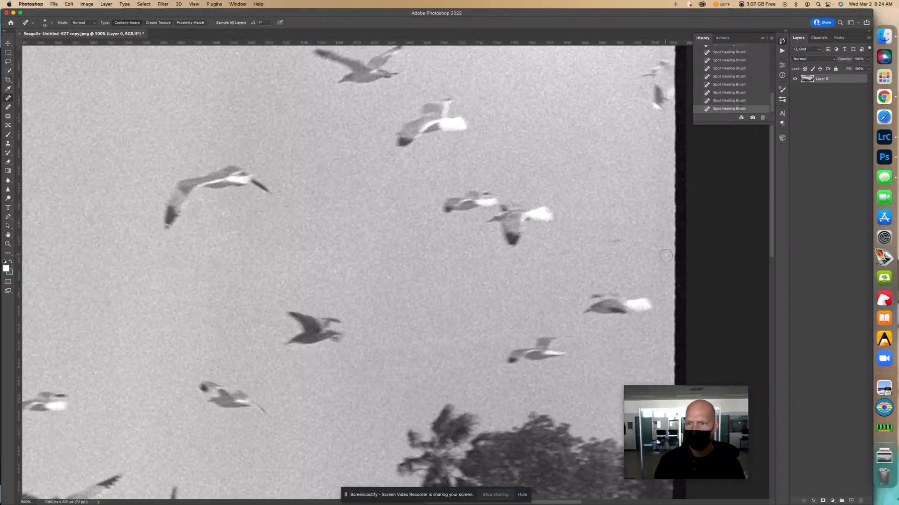
# Spot-heal the blemish in the sky just above the central treetops, near the small gull
pyautogui.moveTo(538, 282); pyautogui.dragTo(566, 198)
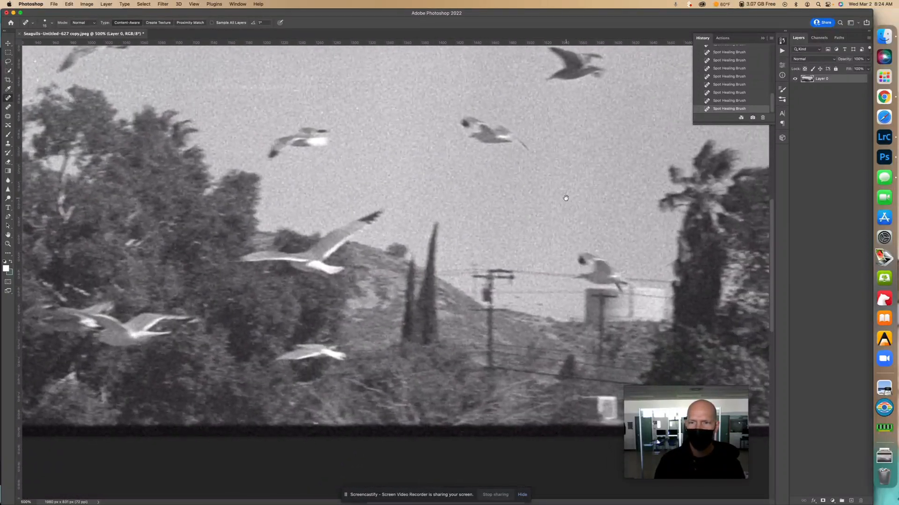
pyautogui.moveTo(454, 246); pyautogui.dragTo(655, 298)
pyautogui.moveTo(404, 225); pyautogui.dragTo(562, 243)
pyautogui.moveTo(431, 208); pyautogui.dragTo(487, 251)
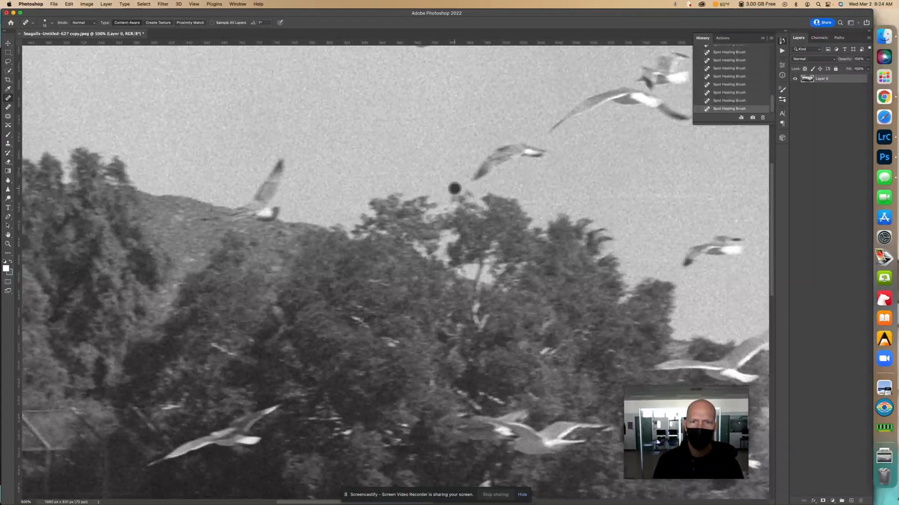
# Examine the hillside, trees, fence and remaining sky at high magnification for leftover dust and scratches
pyautogui.scroll(-5, 384, 208)
pyautogui.hscroll(5, 384, 208)
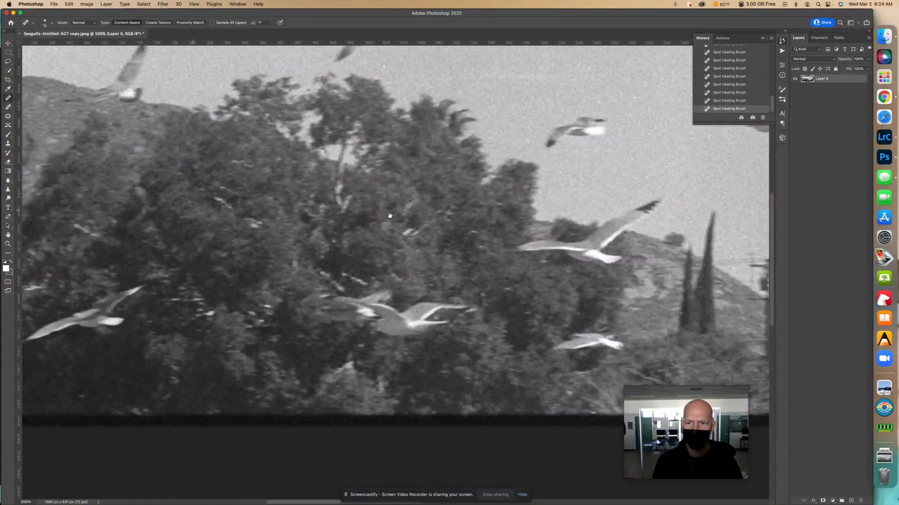
pyautogui.moveTo(381, 218)
pyautogui.mouseDown()
pyautogui.moveTo(279, 253)
pyautogui.moveTo(494, 231)
pyautogui.moveTo(628, 287)
pyautogui.moveTo(526, 364)
pyautogui.mouseUp()
pyautogui.moveTo(550, 176); pyautogui.dragTo(419, 288)
pyautogui.moveTo(603, 211); pyautogui.dragTo(464, 298)
pyautogui.moveTo(560, 212); pyautogui.dragTo(344, 175)
pyautogui.moveTo(560, 223); pyautogui.dragTo(341, 176)
pyautogui.moveTo(473, 210); pyautogui.dragTo(309, 163)
pyautogui.moveTo(457, 206); pyautogui.dragTo(259, 141)
pyautogui.moveTo(323, 172); pyautogui.dragTo(414, 81)
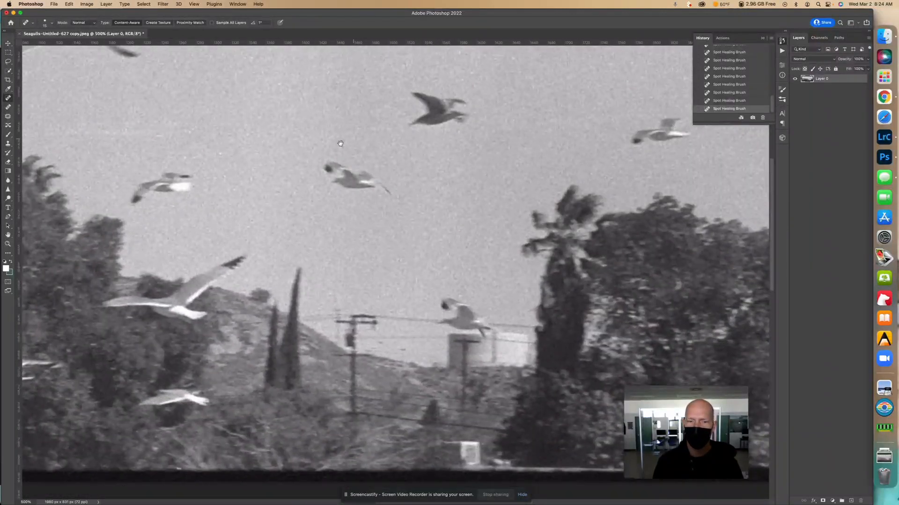
pyautogui.moveTo(280, 158); pyautogui.dragTo(300, 148)
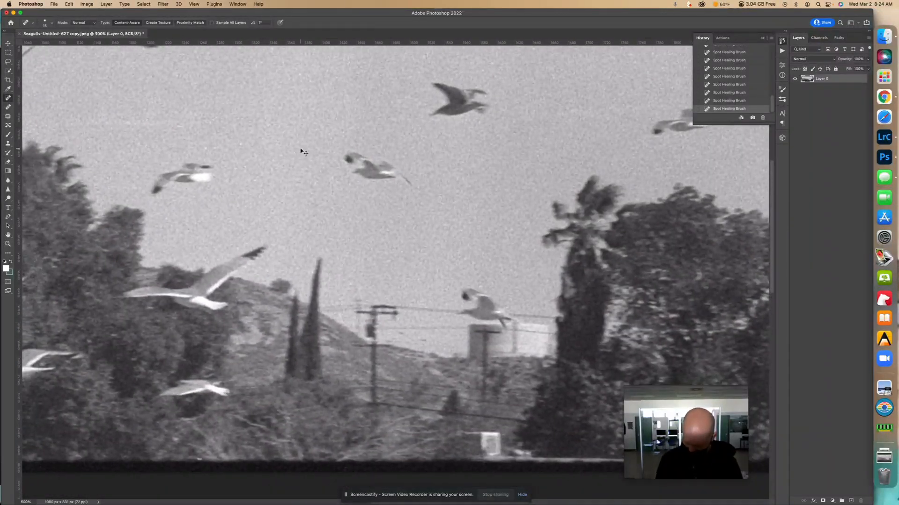
# Open the whole photo in the Camera Raw Filter and check its grain effect, leaving grain at 0
pyautogui.press('super+0')
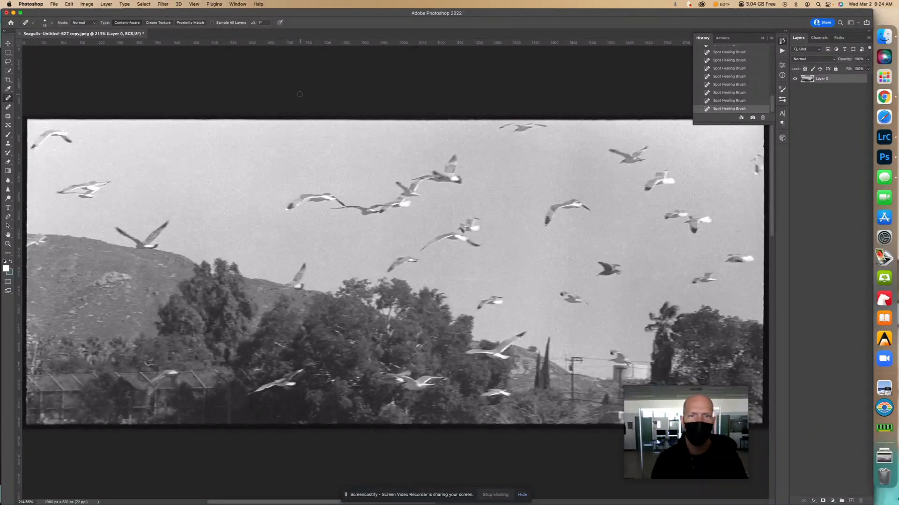
pyautogui.click(162, 4)
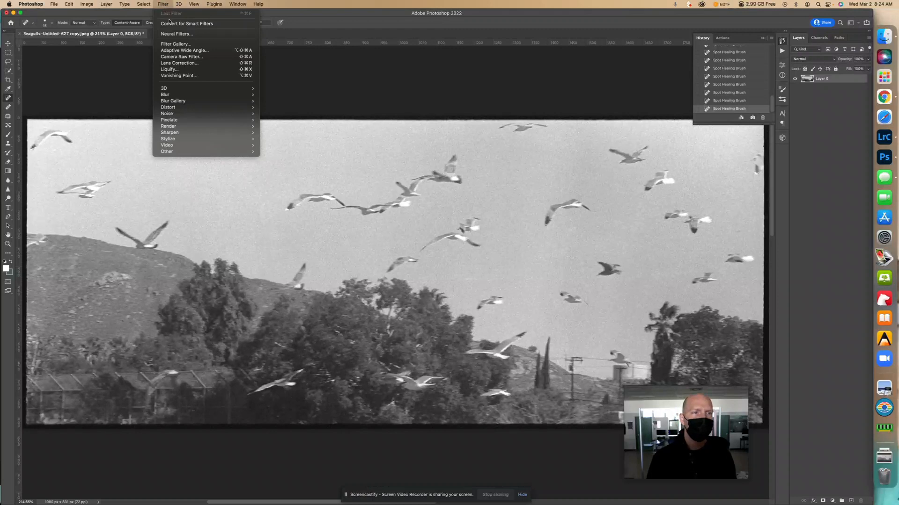
pyautogui.click(185, 57)
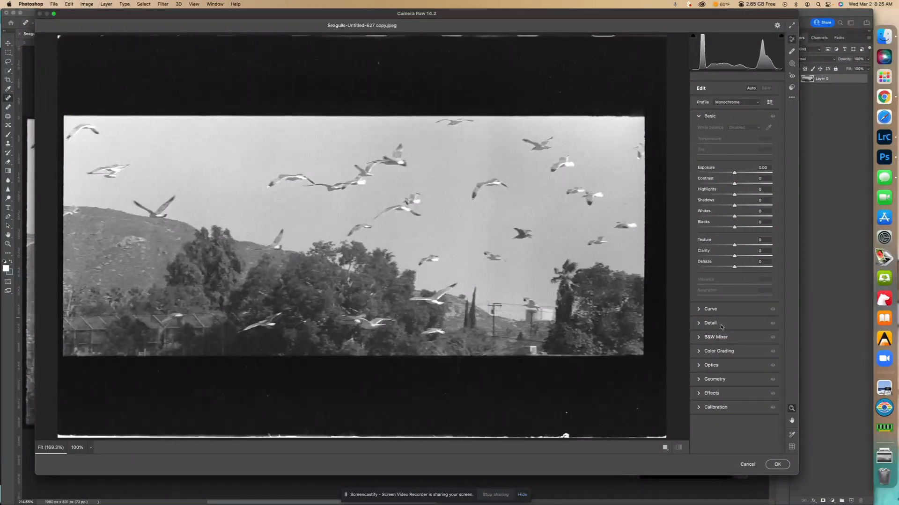
pyautogui.click(701, 324)
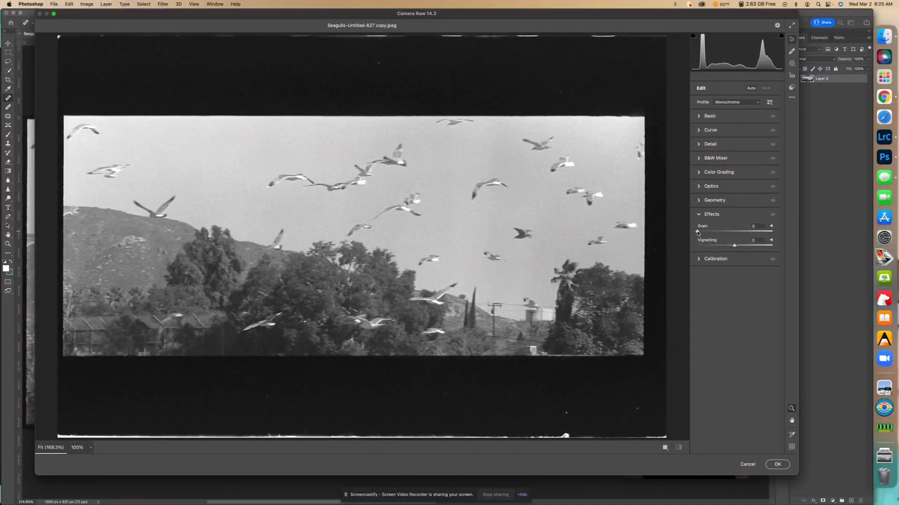
pyautogui.moveTo(697, 233)
pyautogui.mouseDown()
pyautogui.moveTo(774, 234)
pyautogui.moveTo(688, 232)
pyautogui.mouseUp()
pyautogui.click(698, 214)
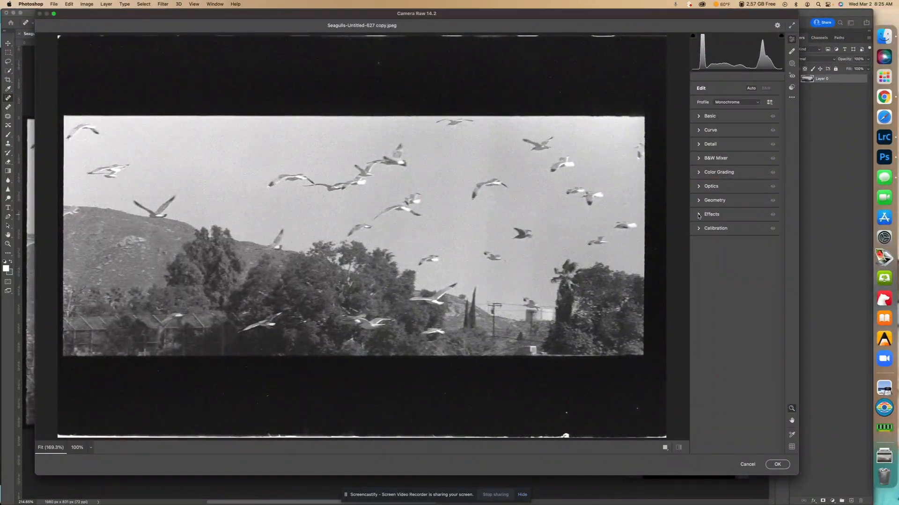
# Apply Camera Raw noise reduction of about 17 to the photo, judging the grain at 400% magnification
pyautogui.click(699, 145)
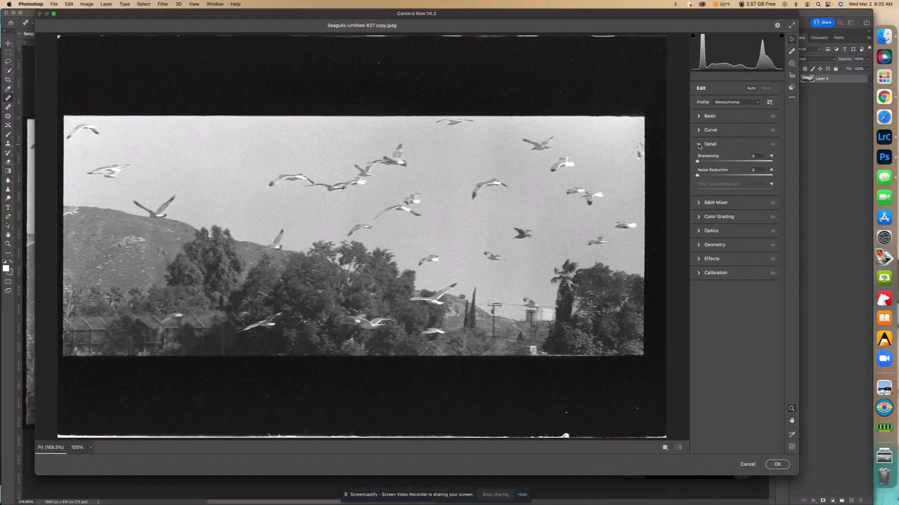
pyautogui.moveTo(698, 178)
pyautogui.mouseDown()
pyautogui.moveTo(780, 183)
pyautogui.moveTo(710, 180)
pyautogui.mouseUp()
pyautogui.click(88, 449)
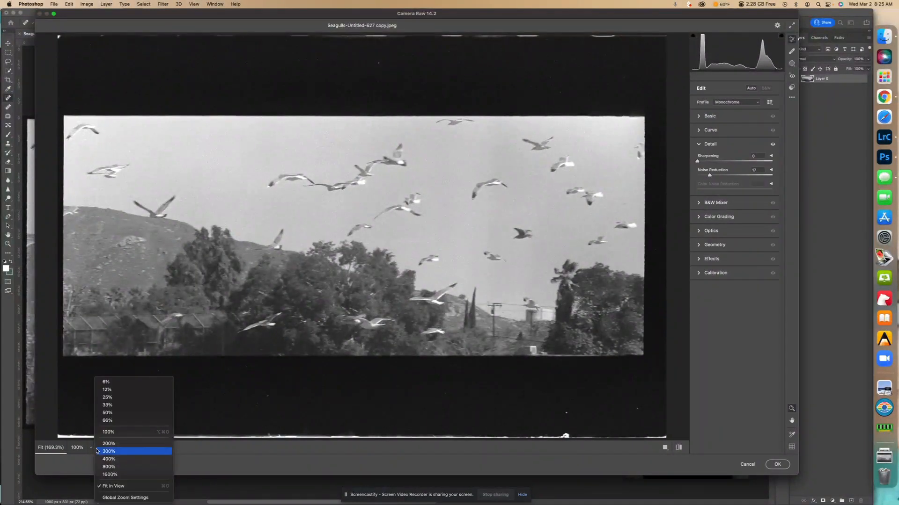
pyautogui.click(113, 460)
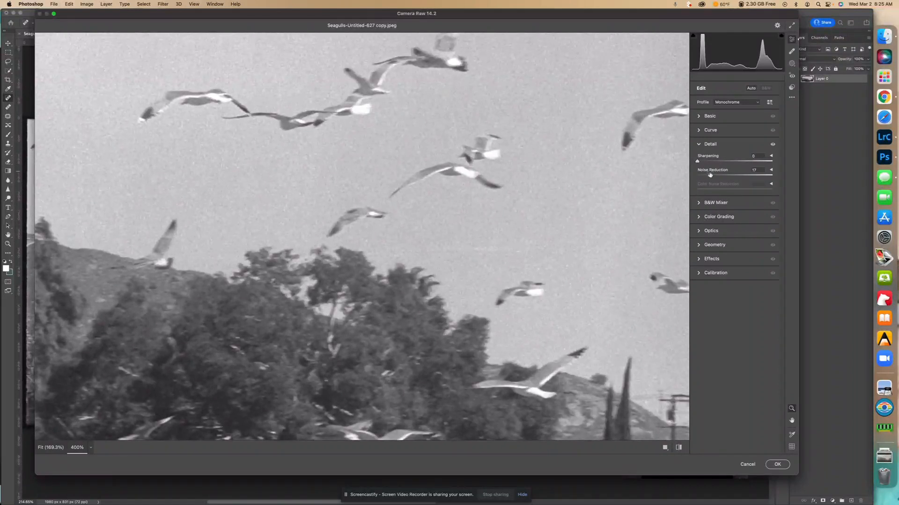
pyautogui.moveTo(710, 177)
pyautogui.mouseDown()
pyautogui.moveTo(695, 177)
pyautogui.moveTo(710, 179)
pyautogui.mouseUp()
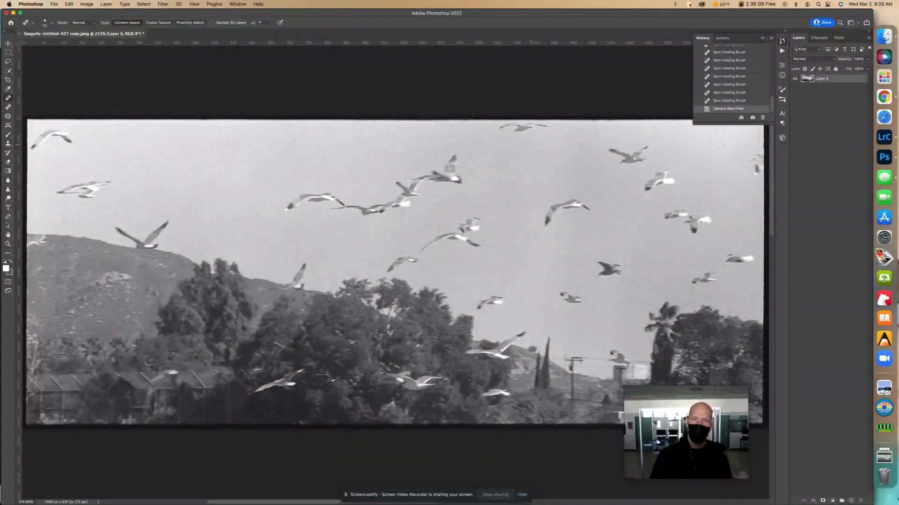
# Capture a screenshot of the Image Size dialog beside the photo at 100%, and close the dialog without resizing
pyautogui.press('super+1')
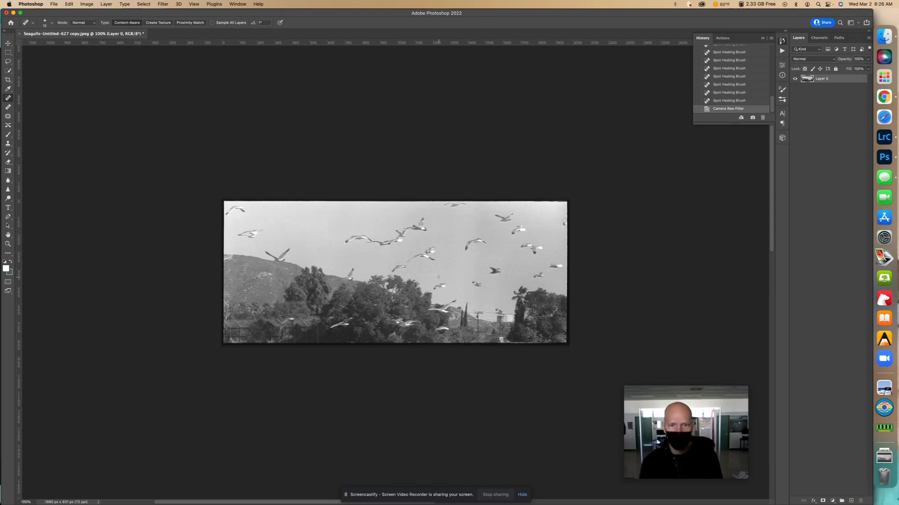
pyautogui.click(87, 4)
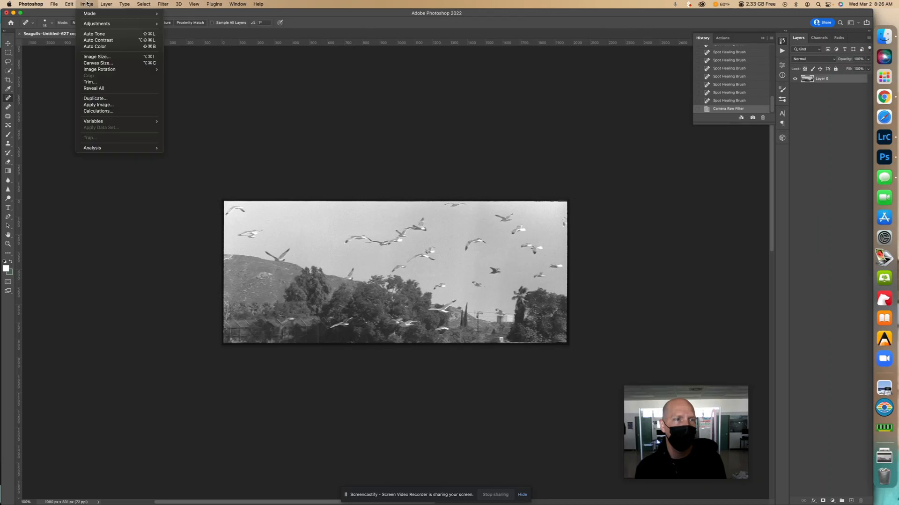
pyautogui.click(116, 59)
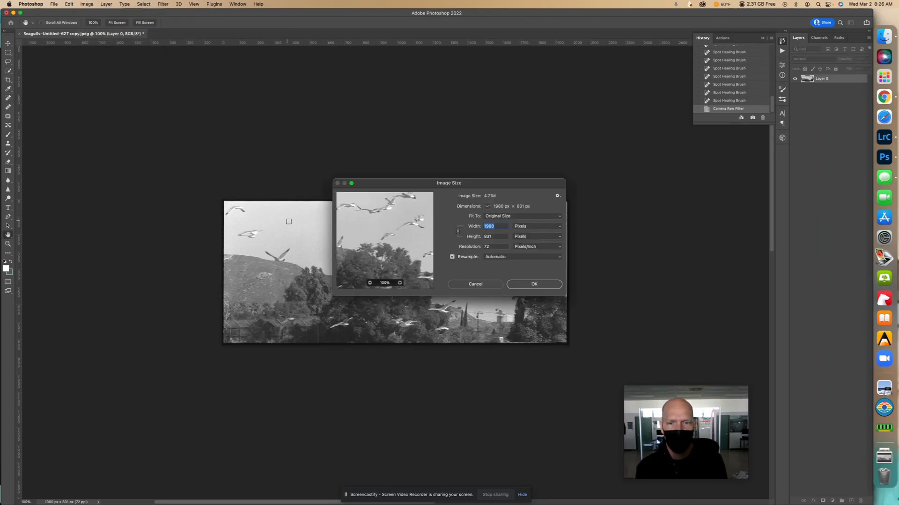
pyautogui.moveTo(430, 185); pyautogui.dragTo(375, 72)
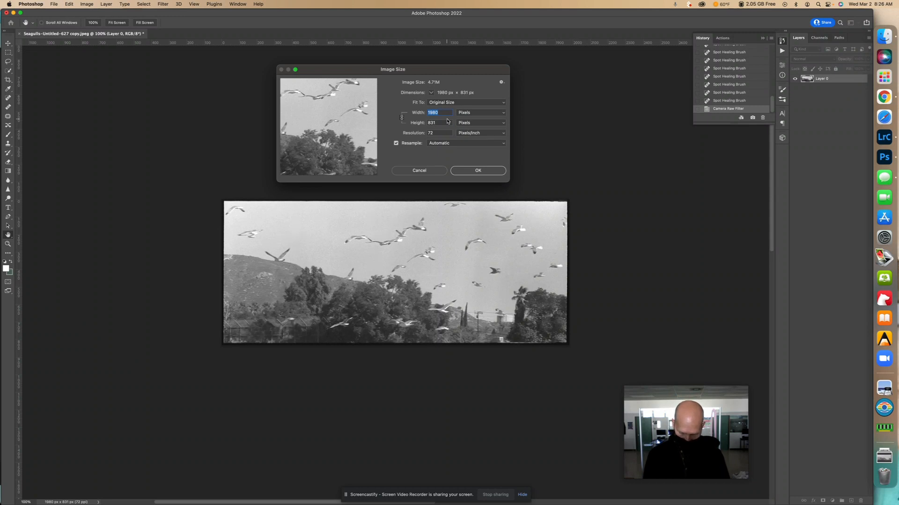
pyautogui.press('super+shift+4')
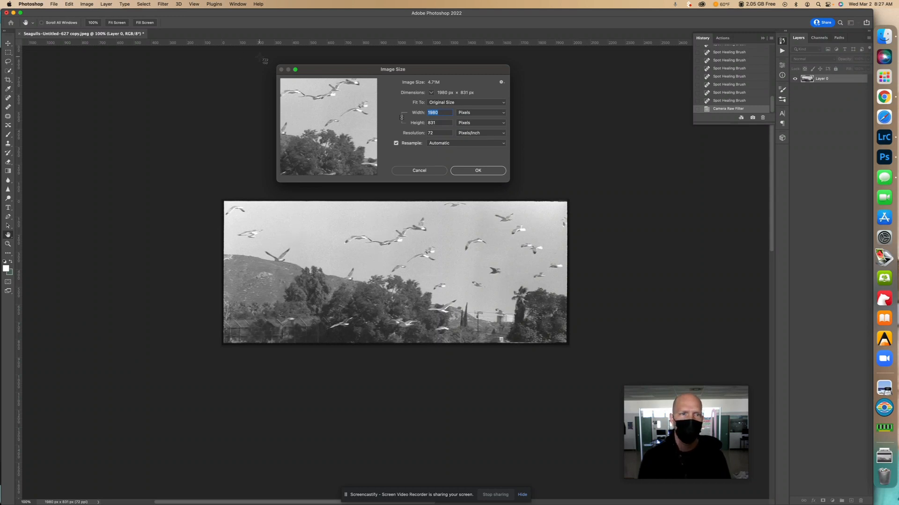
pyautogui.moveTo(273, 60); pyautogui.dragTo(511, 185)
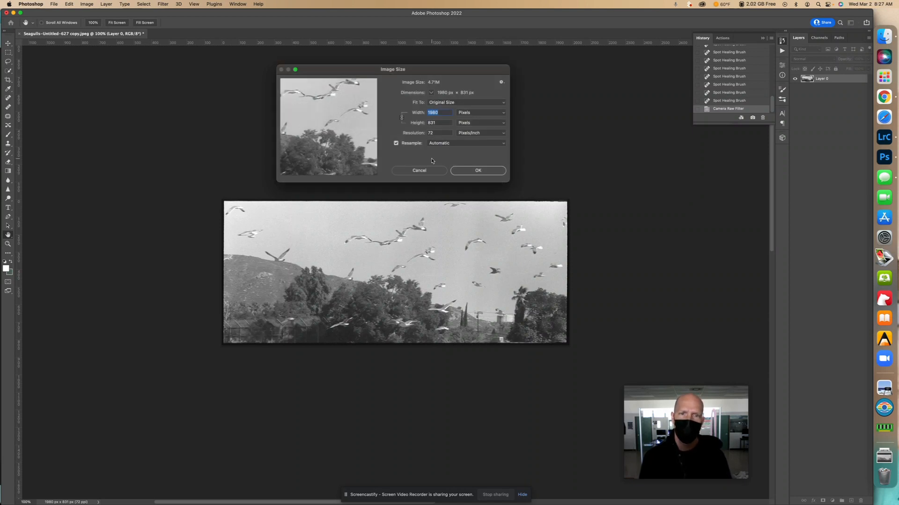
pyautogui.click(429, 172)
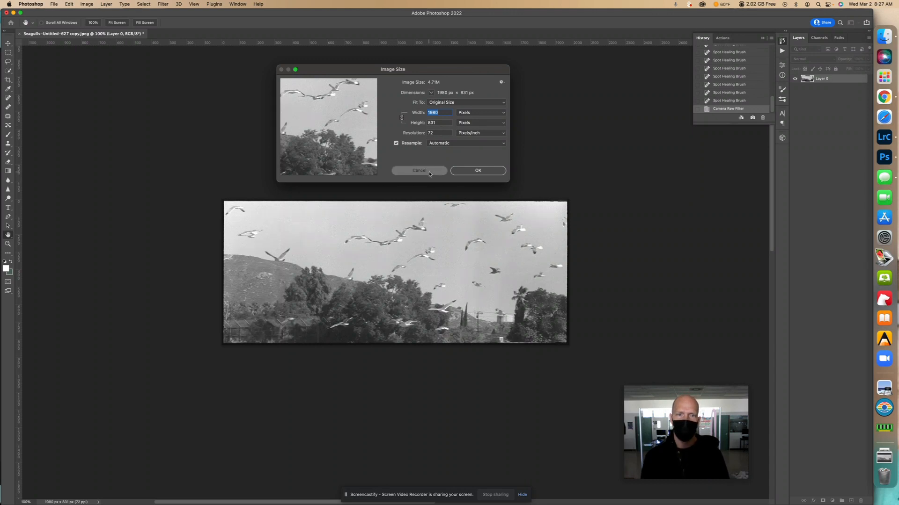
# Create a blank white document 2000 pixels wide and 1670 pixels high at 300 pixels/inch
pyautogui.click(54, 4)
pyautogui.click(60, 14)
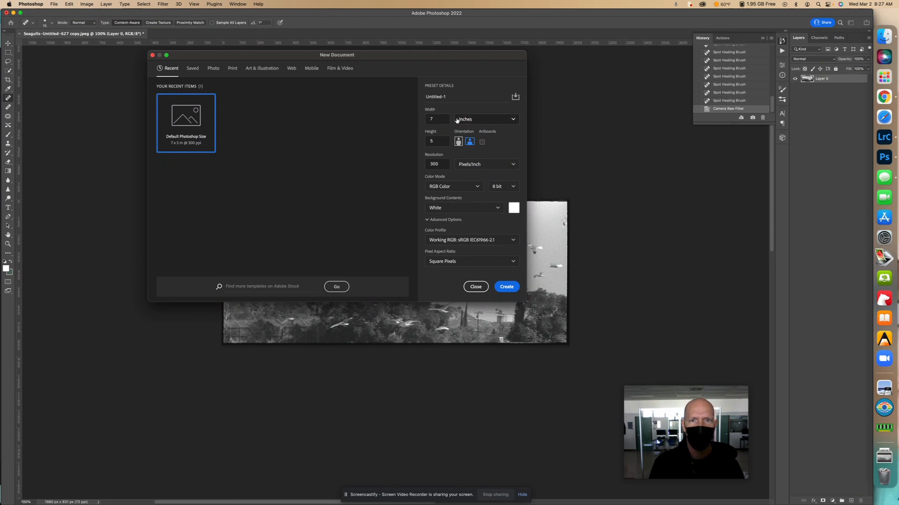
pyautogui.click(475, 120)
pyautogui.click(477, 137)
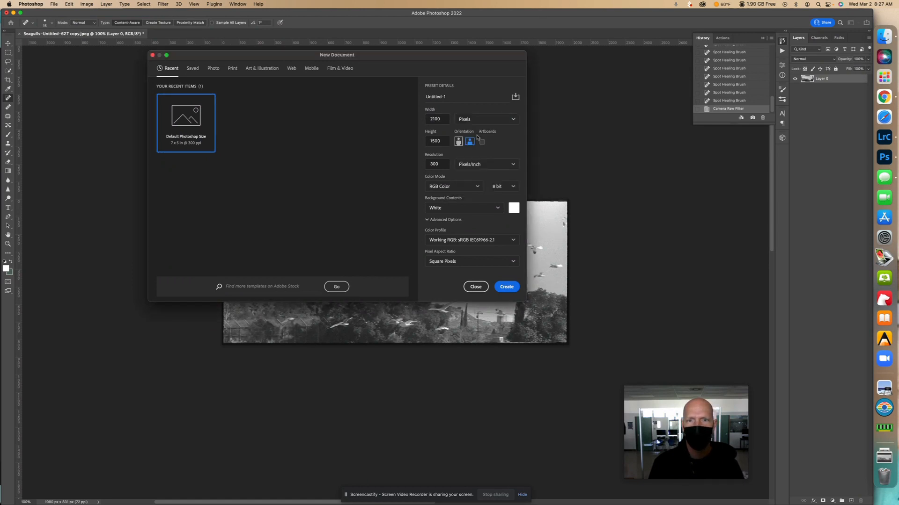
pyautogui.doubleClick(442, 118)
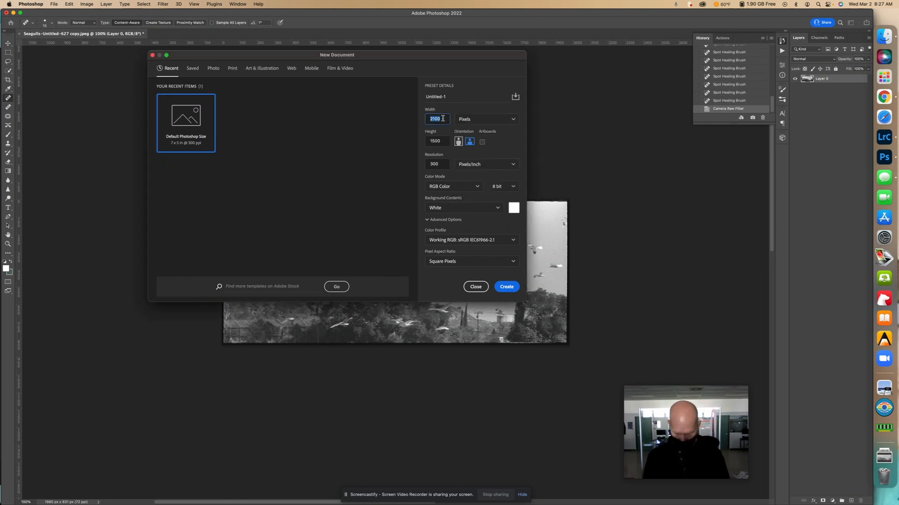
pyautogui.write('200')
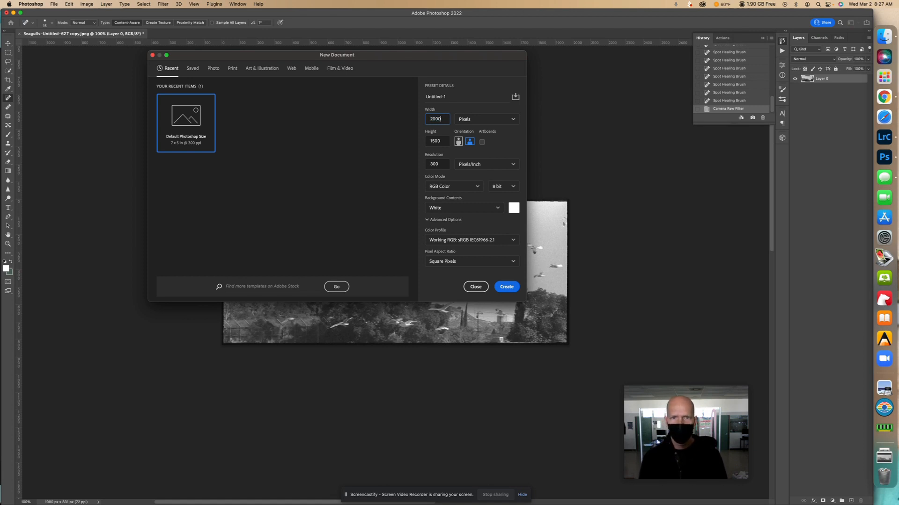
pyautogui.doubleClick(443, 142)
pyautogui.write('1')
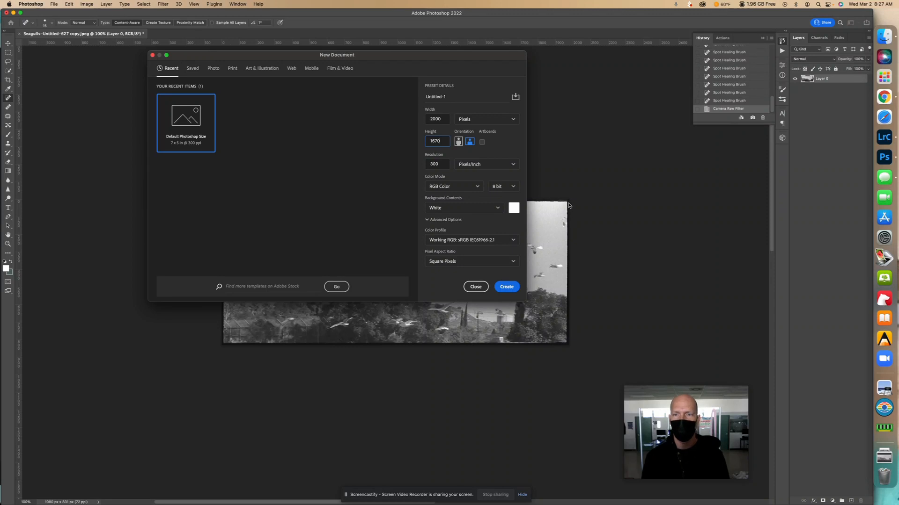
pyautogui.click(504, 286)
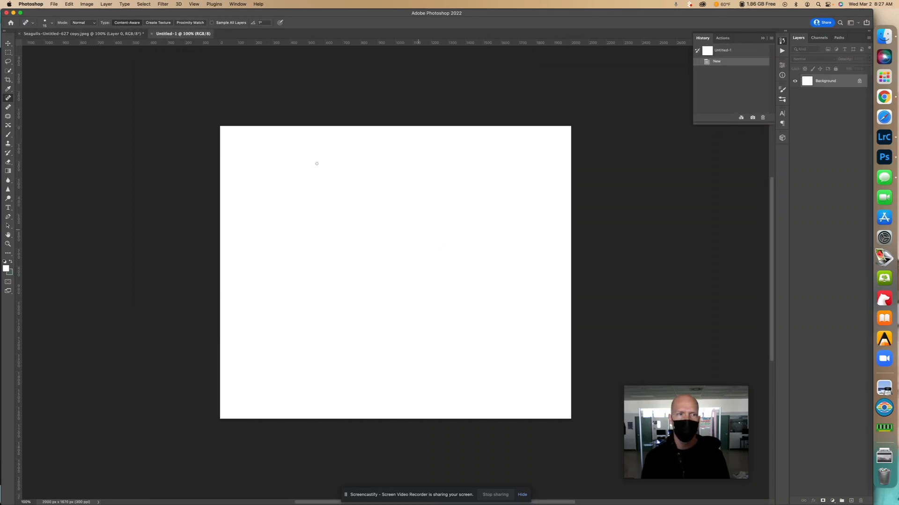
# Select the entire canvas of the retouched Seagulls-Untitled-627 copy photo and copy it
pyautogui.click(138, 36)
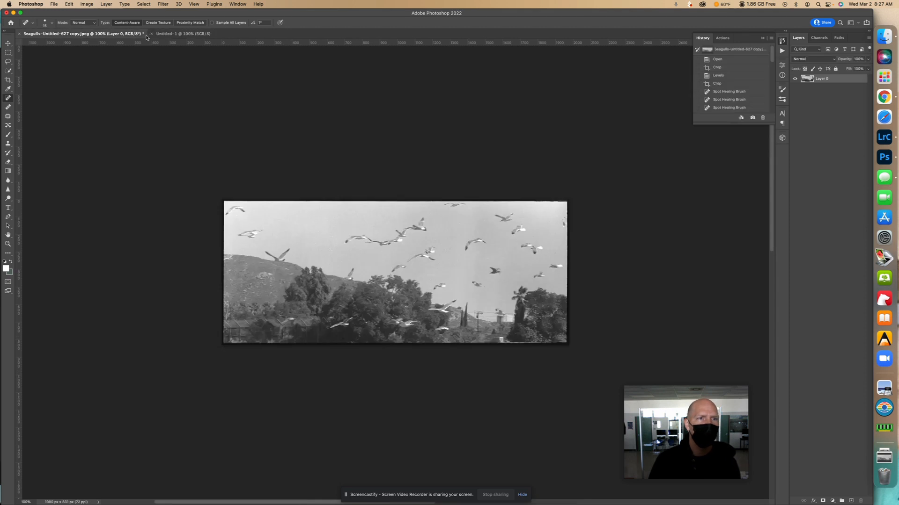
pyautogui.click(8, 53)
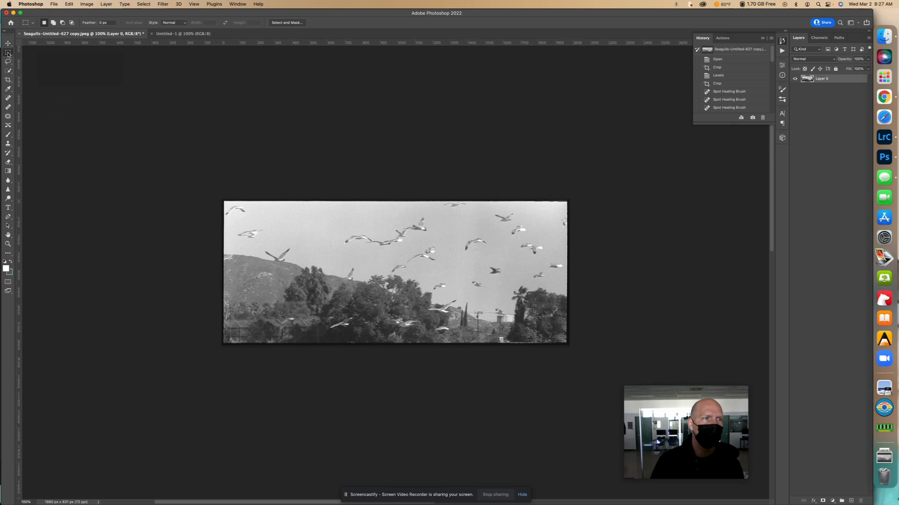
pyautogui.moveTo(222, 200); pyautogui.dragTo(576, 355)
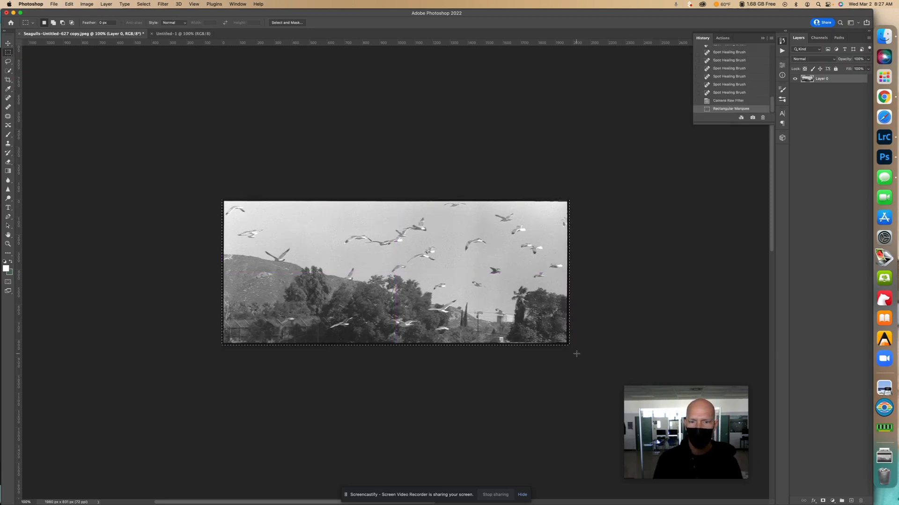
pyautogui.click(541, 373)
pyautogui.press('super+a')
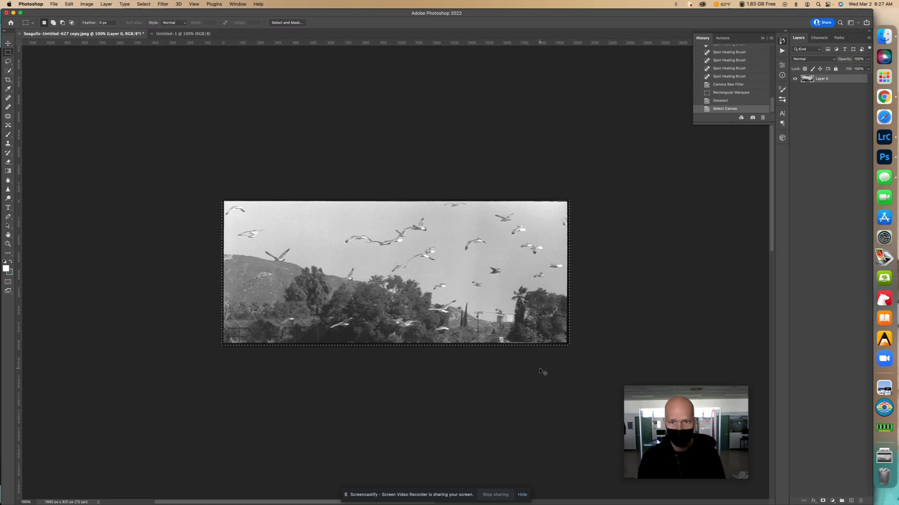
pyautogui.scroll(-1, 540, 368)
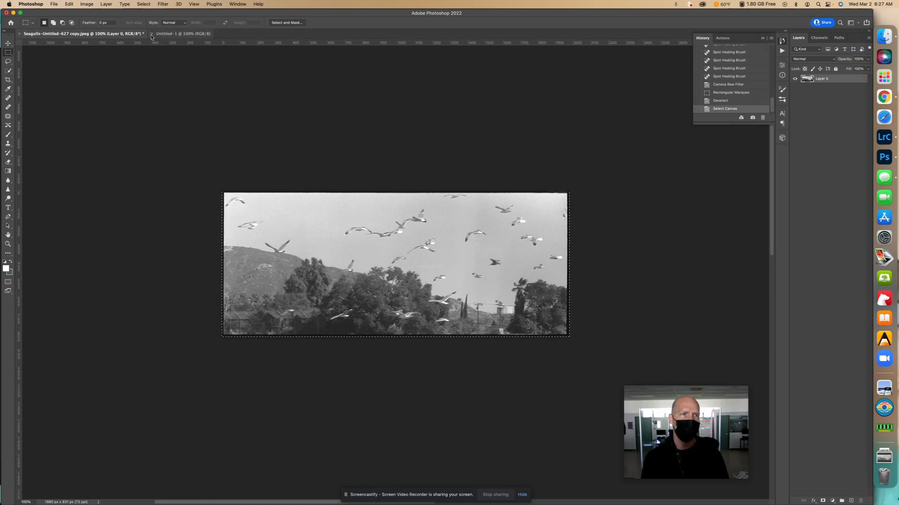
# Paste the retouched photo into the blank document and move it down to the canvas's lower edge
pyautogui.click(168, 34)
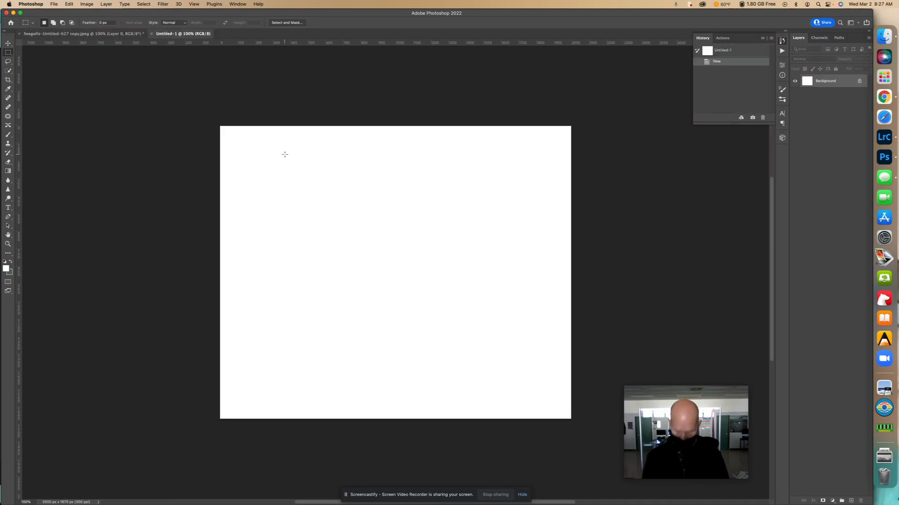
pyautogui.press('super+v')
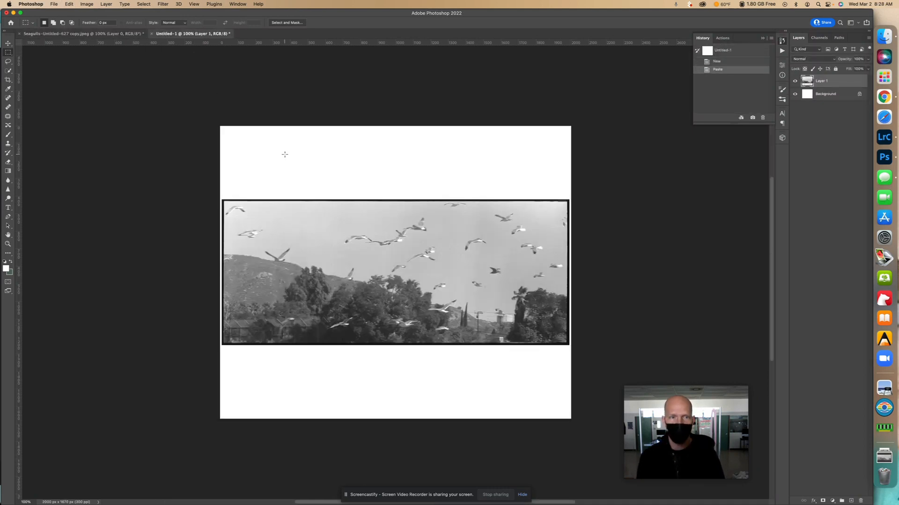
pyautogui.click(8, 43)
pyautogui.moveTo(377, 231); pyautogui.dragTo(377, 304)
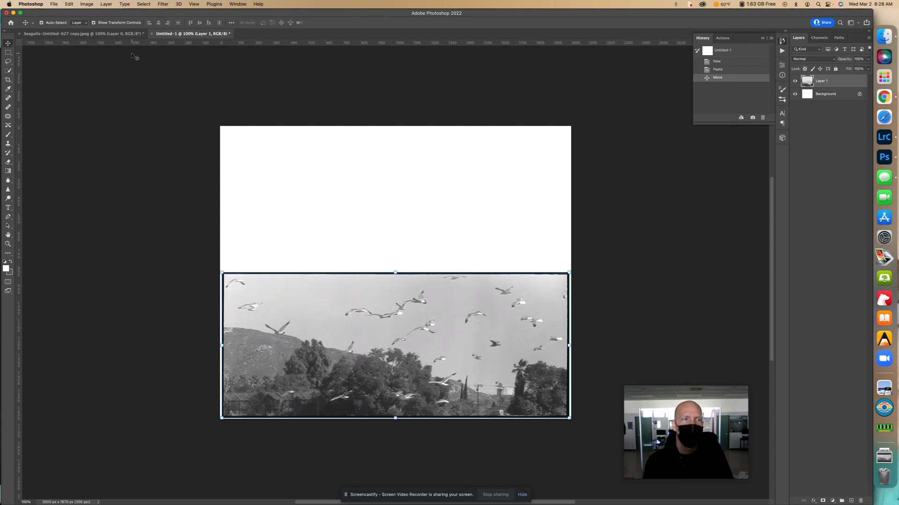
pyautogui.click(54, 5)
pyautogui.click(62, 20)
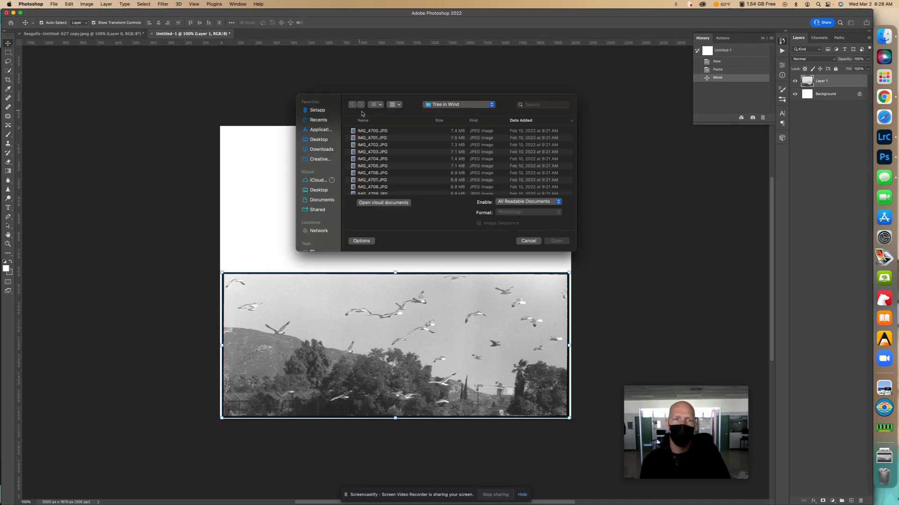
pyautogui.click(327, 149)
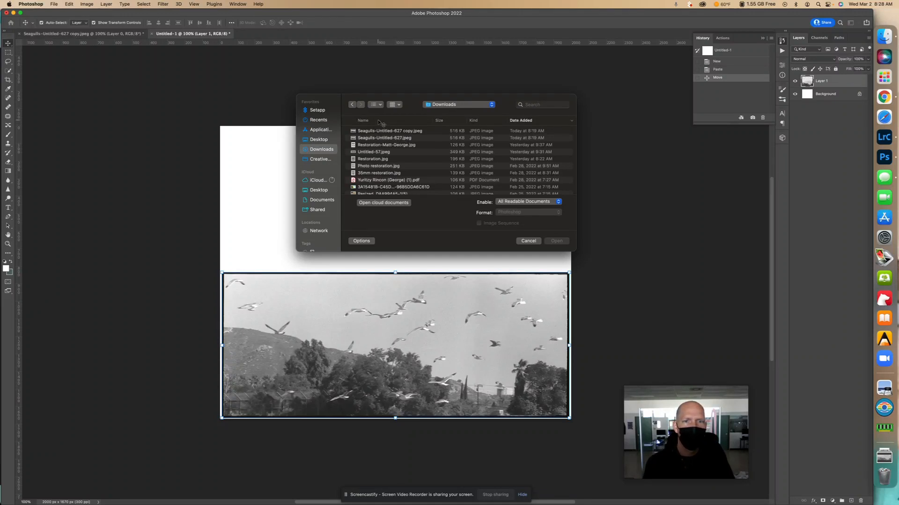
pyautogui.click(397, 138)
pyautogui.click(556, 241)
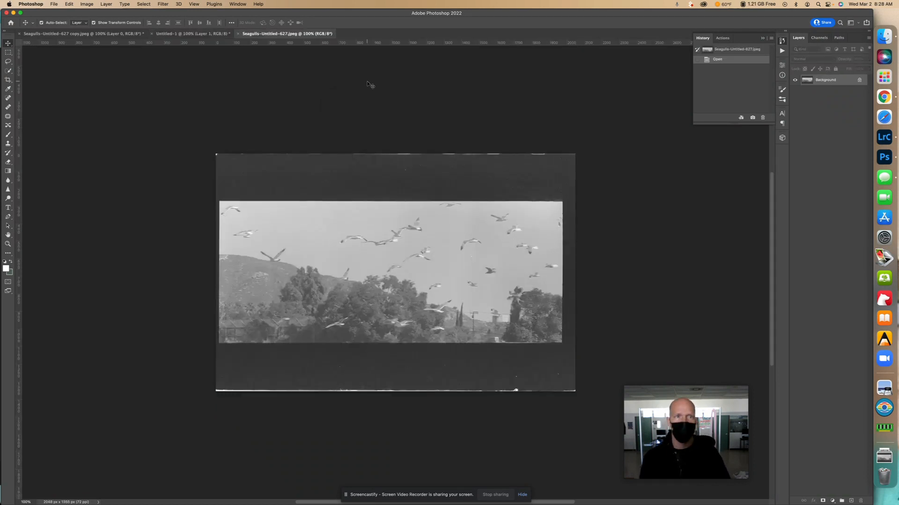
pyautogui.click(238, 34)
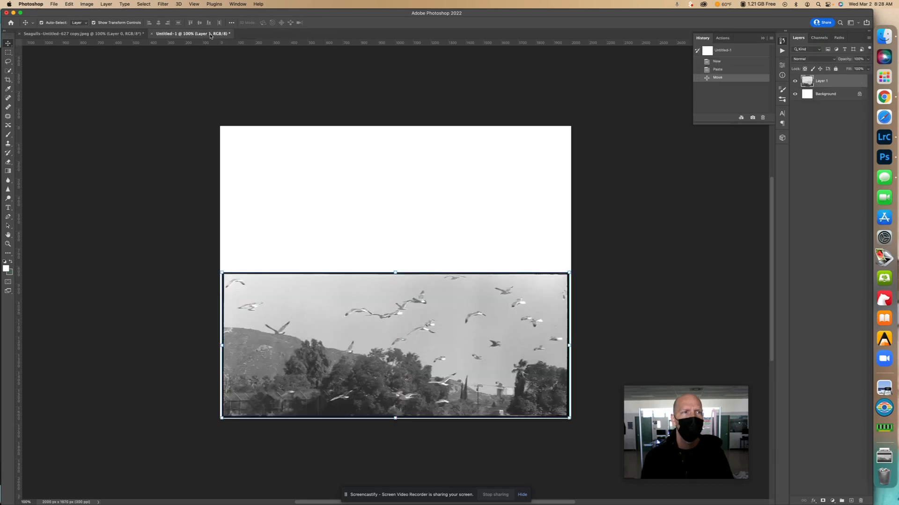
# Place the original scan Seagulls-Untitled-627.jpeg from Downloads as an embedded image in the new document
pyautogui.click(56, 5)
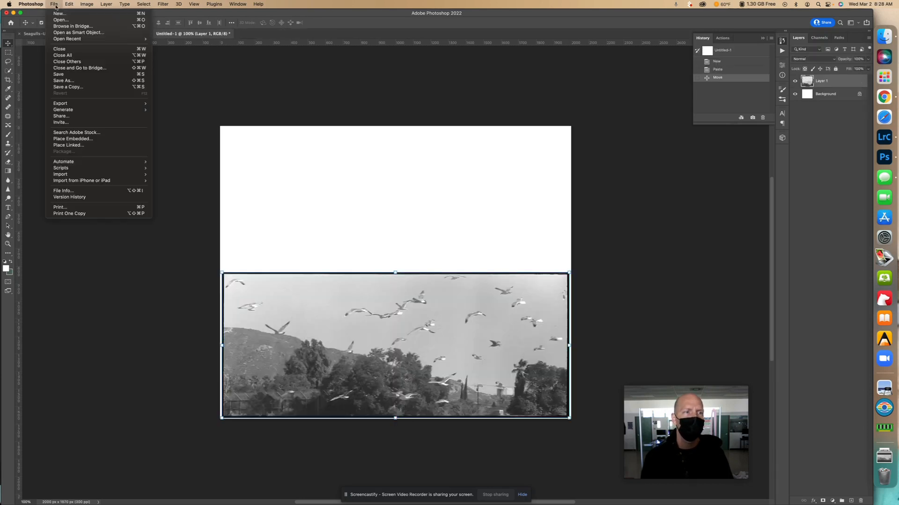
pyautogui.click(86, 141)
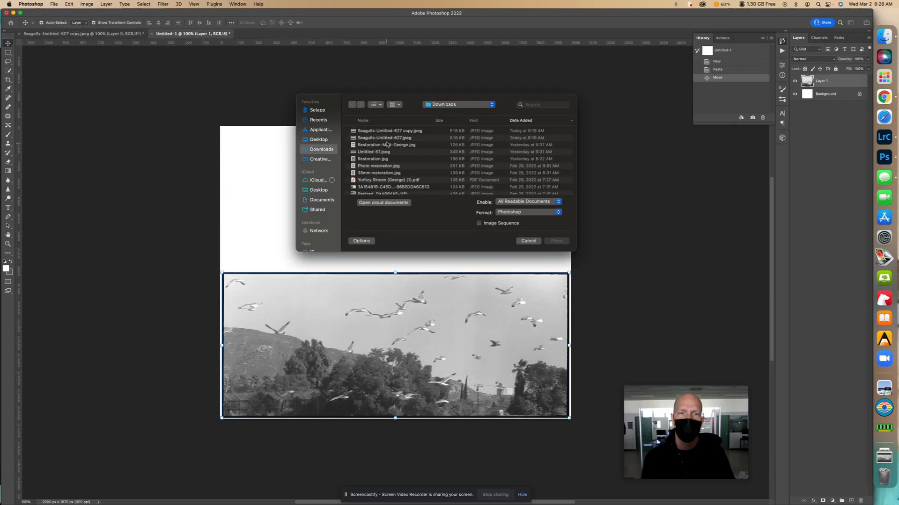
pyautogui.click(398, 139)
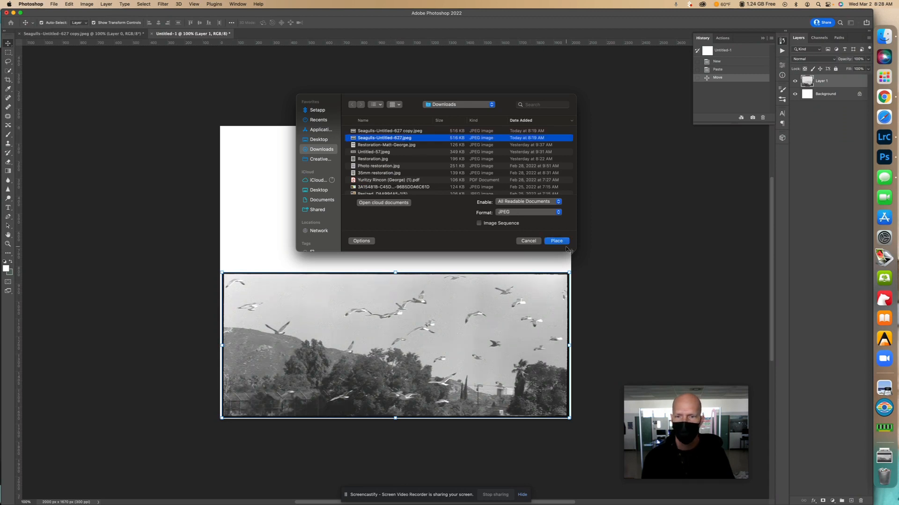
pyautogui.click(556, 241)
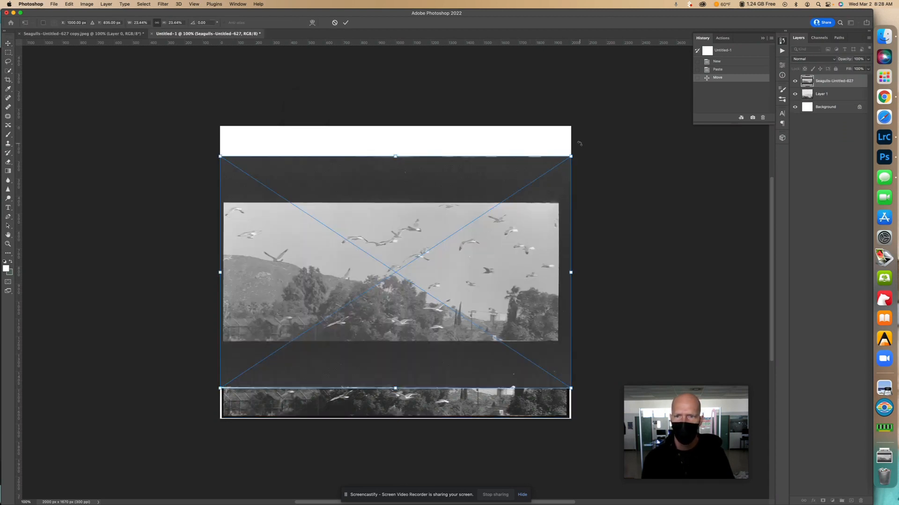
# Scale the placed original scan to about 14.46% and position it in the white area above the retouched photo
pyautogui.moveTo(570, 156); pyautogui.dragTo(450, 199)
pyautogui.moveTo(405, 256); pyautogui.dragTo(465, 157)
pyautogui.moveTo(528, 126); pyautogui.dragTo(507, 142)
pyautogui.moveTo(424, 245); pyautogui.dragTo(410, 242)
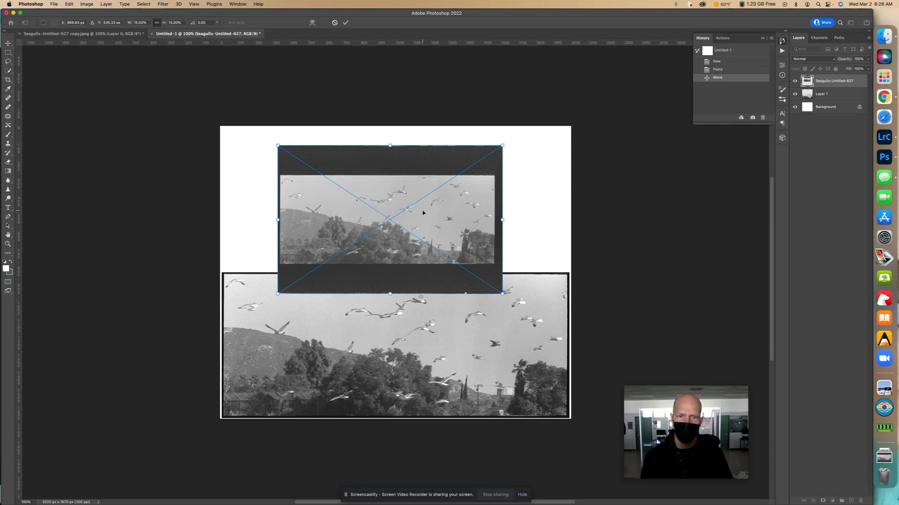
pyautogui.moveTo(420, 209); pyautogui.dragTo(422, 195)
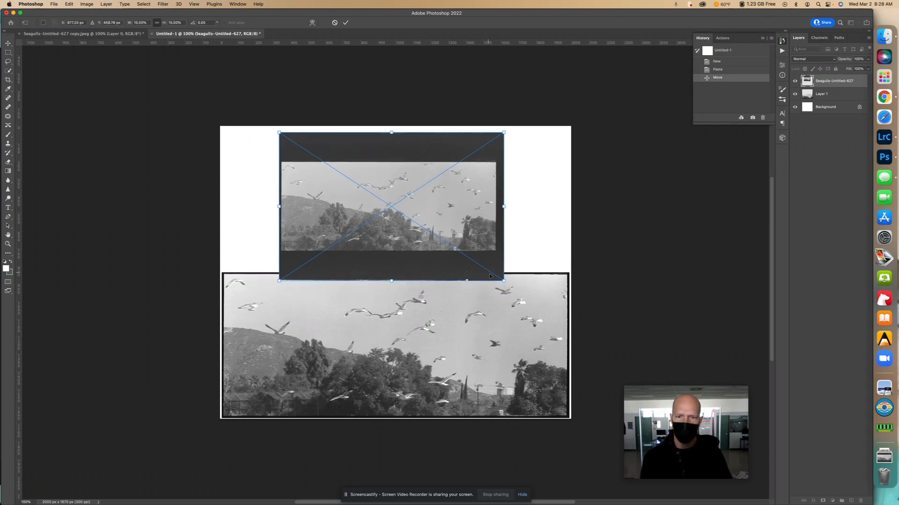
pyautogui.moveTo(503, 280)
pyautogui.mouseDown()
pyautogui.moveTo(484, 265)
pyautogui.moveTo(495, 271)
pyautogui.mouseUp()
pyautogui.moveTo(426, 233); pyautogui.dragTo(433, 230)
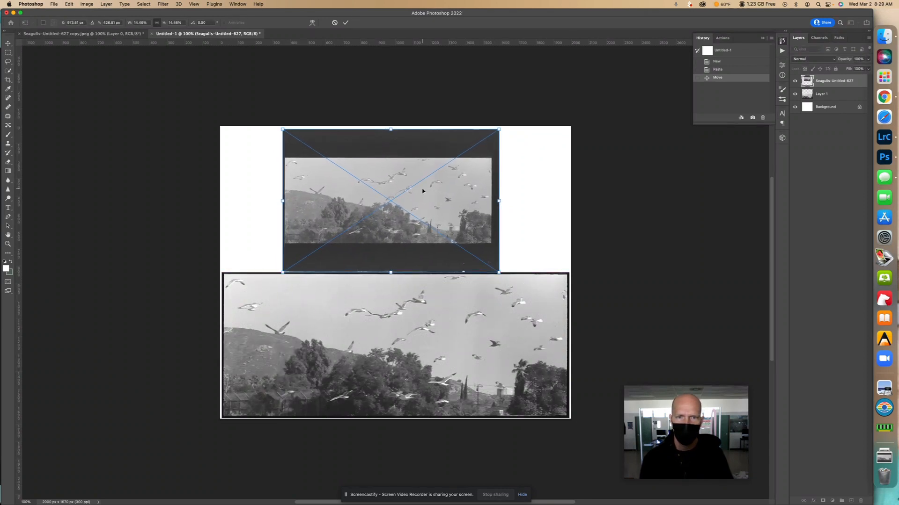
# Nudge the placed scan up to leave a small gap above the retouched photo, and commit the placement
pyautogui.press('Up')
pyautogui.press('Up')
pyautogui.press('Up')
pyautogui.press('Up')
pyautogui.press('Up')
pyautogui.press('Up')
pyautogui.press('Up')
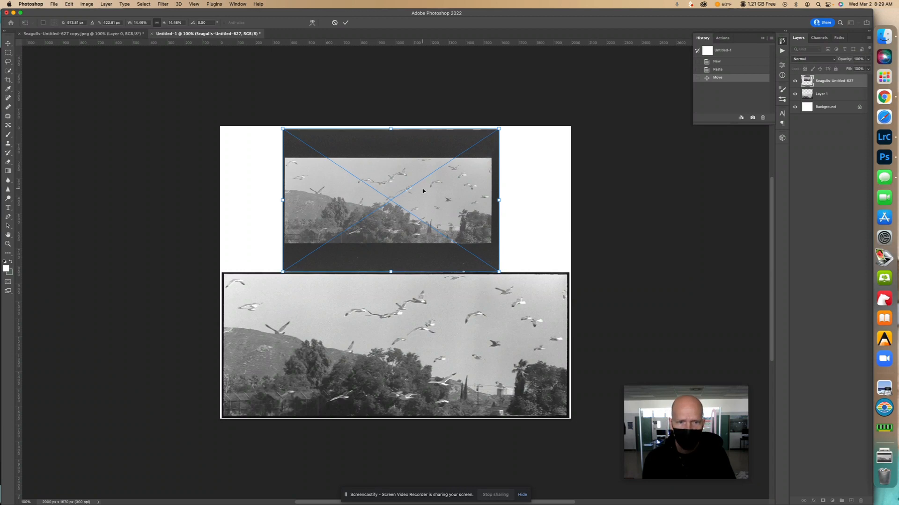
pyautogui.press('Up')
pyautogui.press('Up')
pyautogui.press('Up')
pyautogui.press('Up')
pyautogui.press('Up')
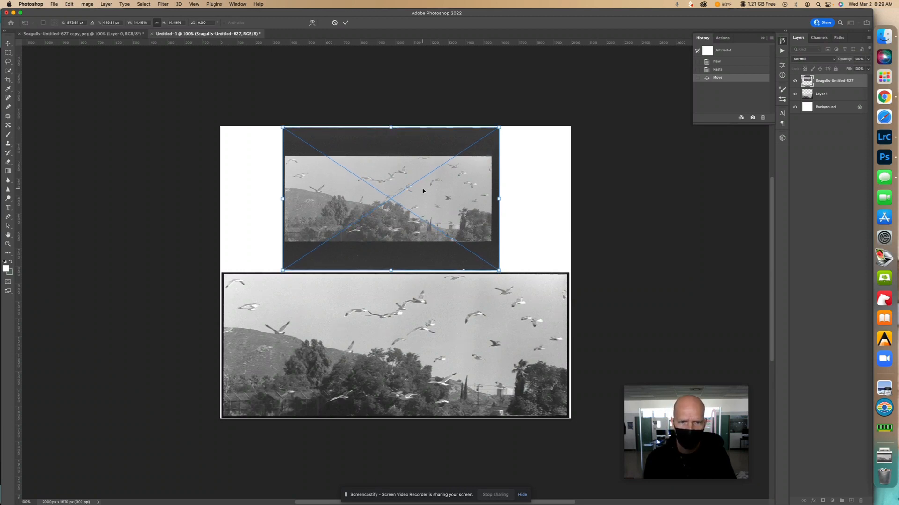
pyautogui.press('Down')
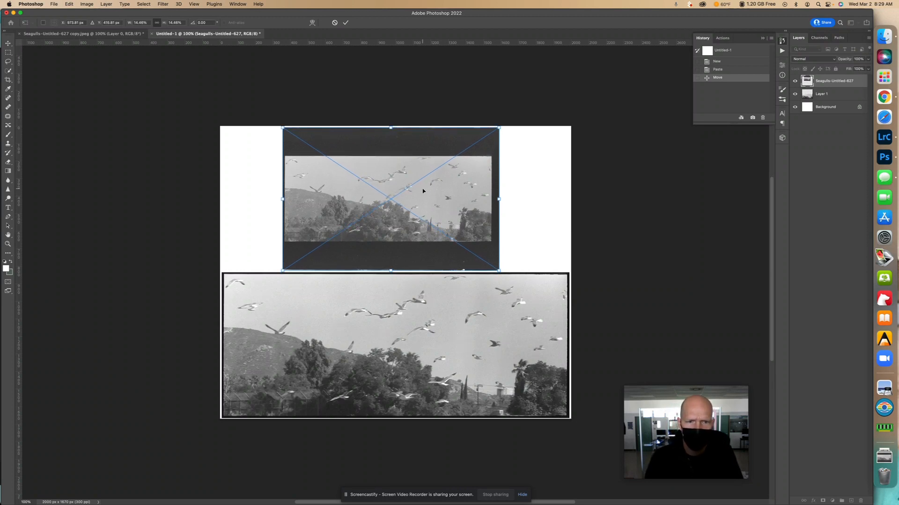
pyautogui.press('Return')
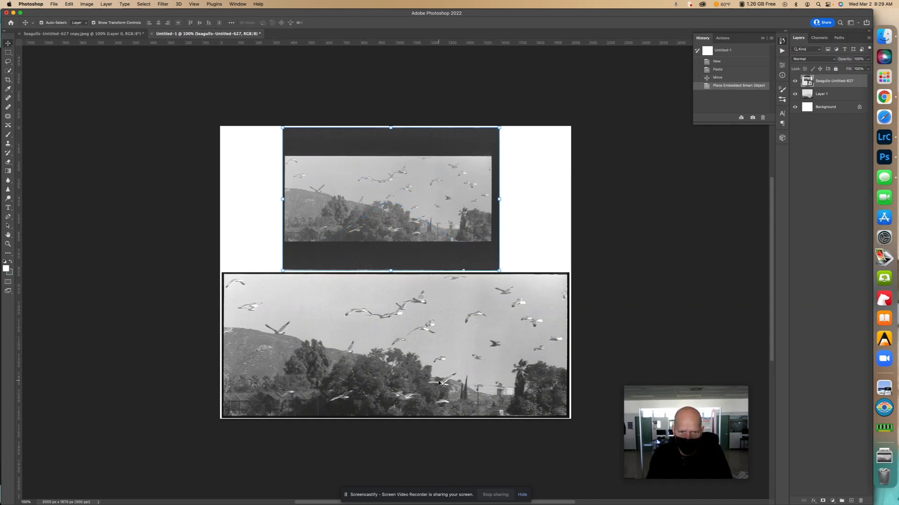
# Start saving a copy of the before-and-after composite on the computer in Downloads, in JPEG format
pyautogui.click(54, 4)
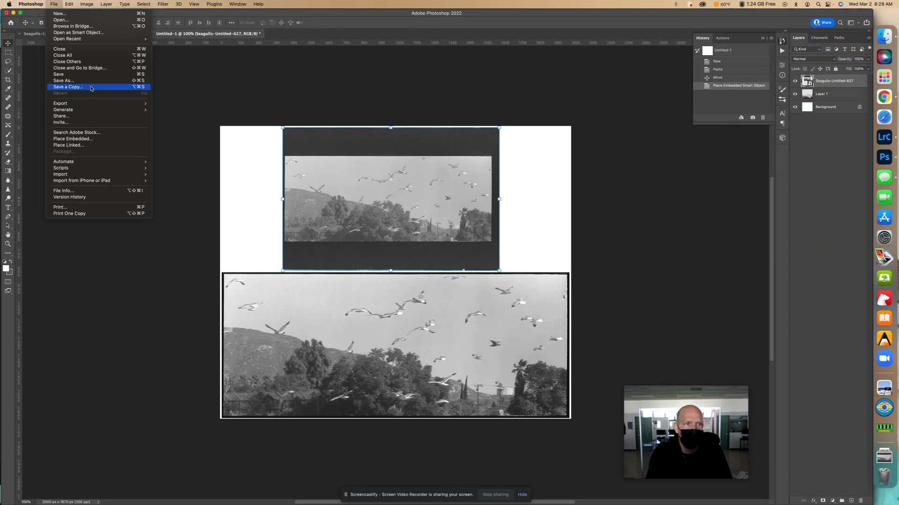
pyautogui.click(92, 88)
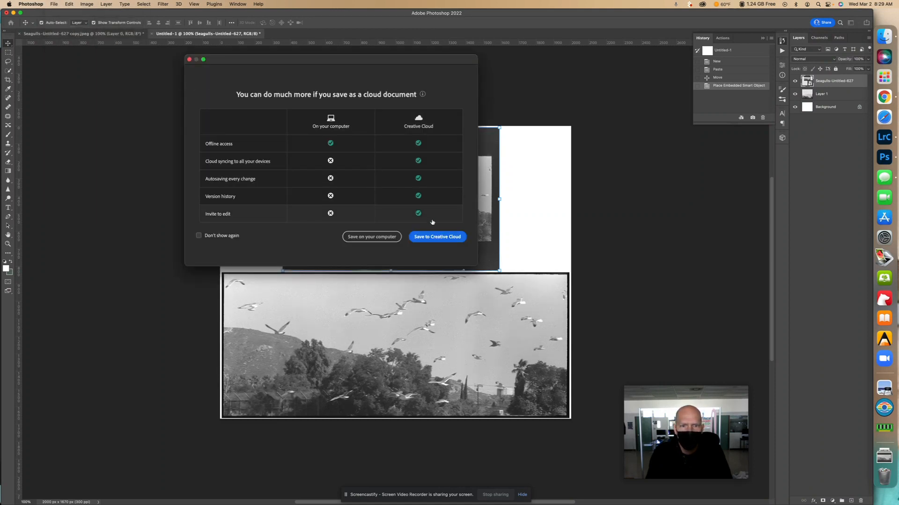
pyautogui.click(380, 237)
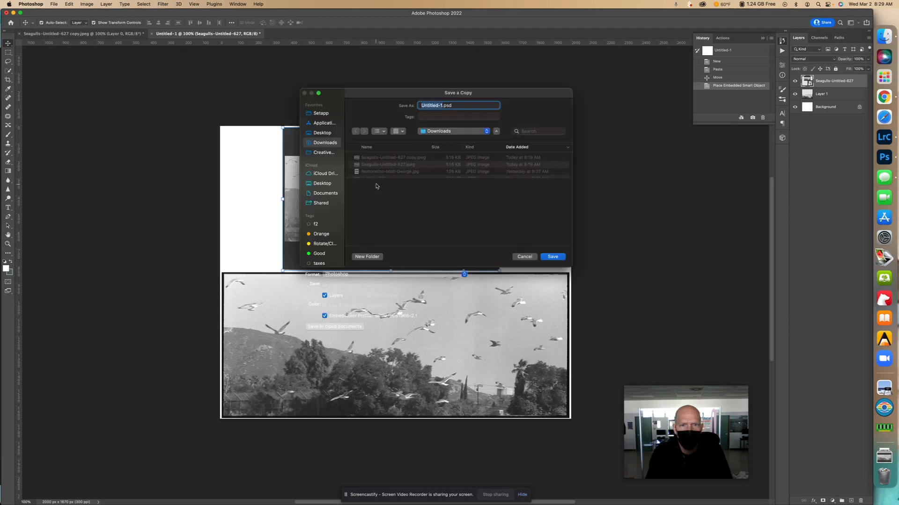
pyautogui.click(424, 186)
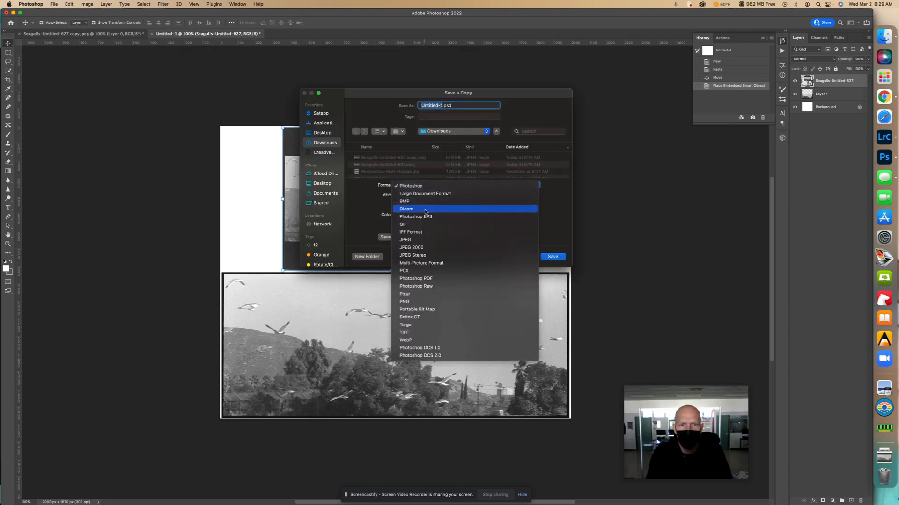
pyautogui.click(428, 241)
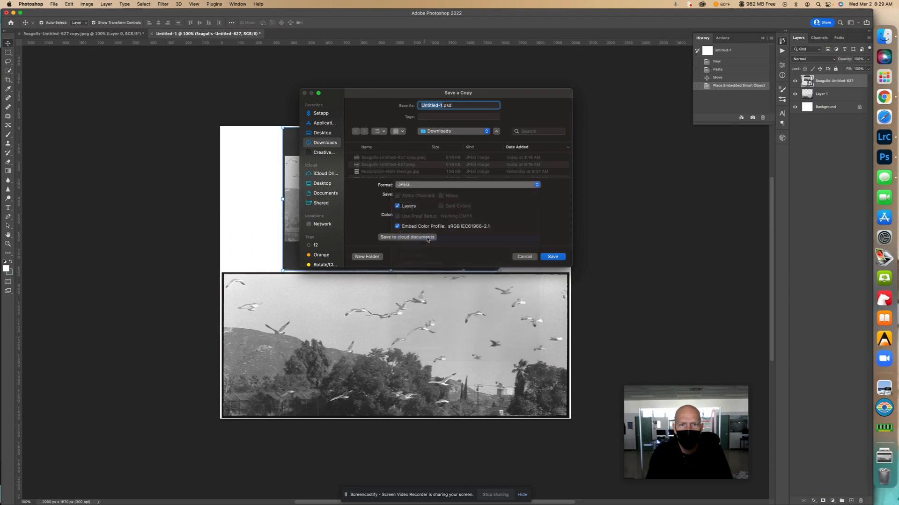
# Prefix the composite copy's file name with "Restoration-" and the author's full name, followed by a hyphen
pyautogui.click(421, 105)
pyautogui.write('Restoration')
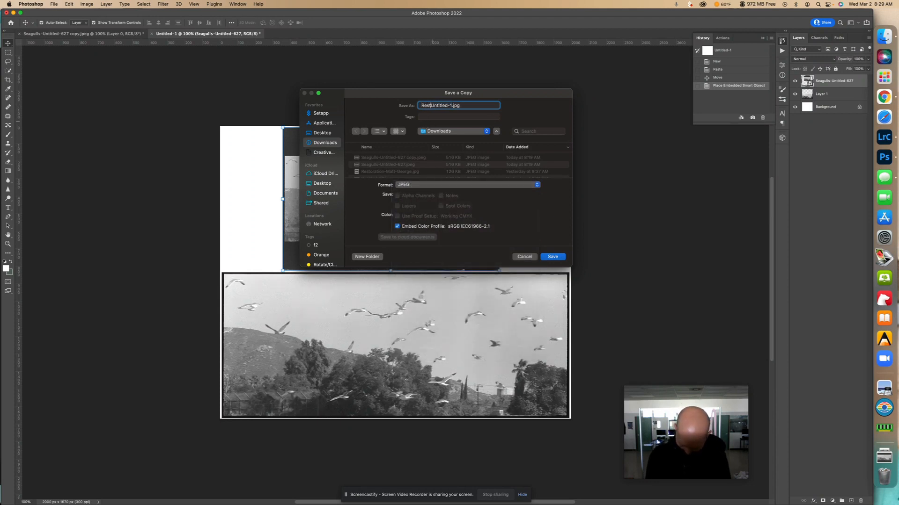
pyautogui.write('-Matt-George-')
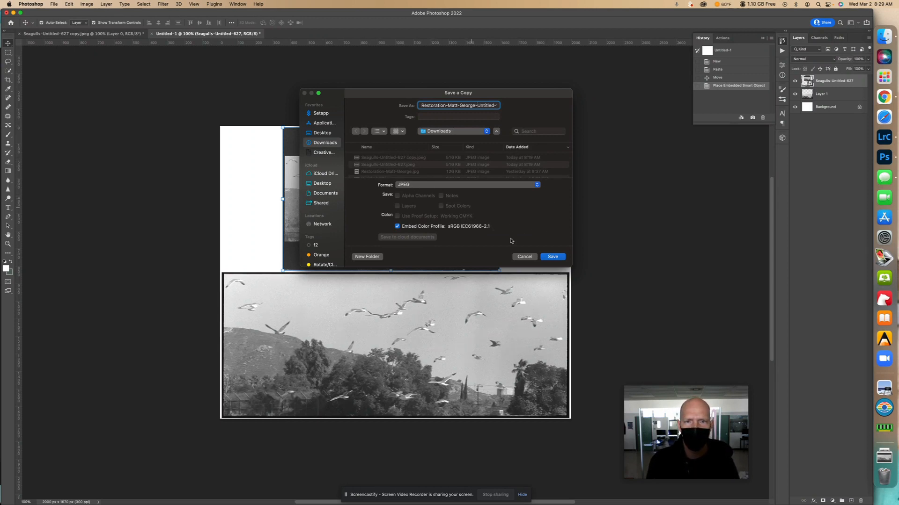
# Save the composite's JPEG copy with the offered High quality, Progressive options, and close the composite document without saving changes
pyautogui.click(552, 257)
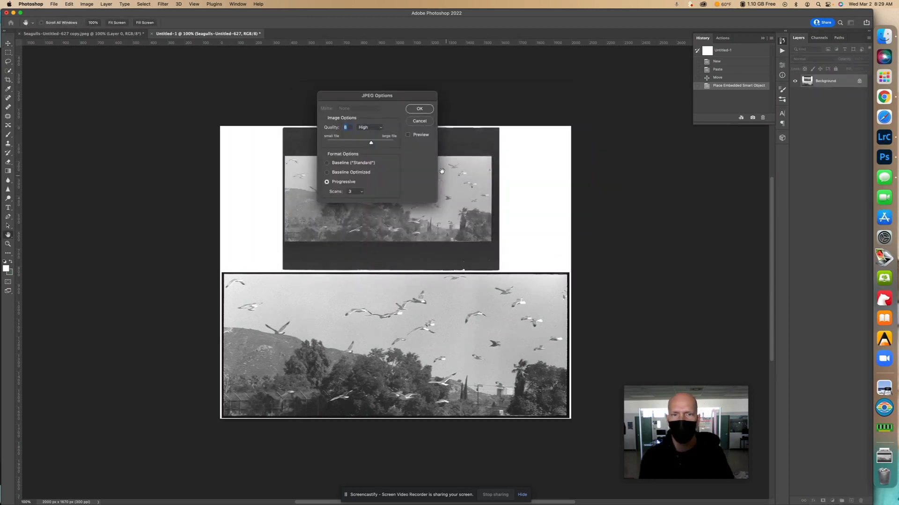
pyautogui.click(419, 109)
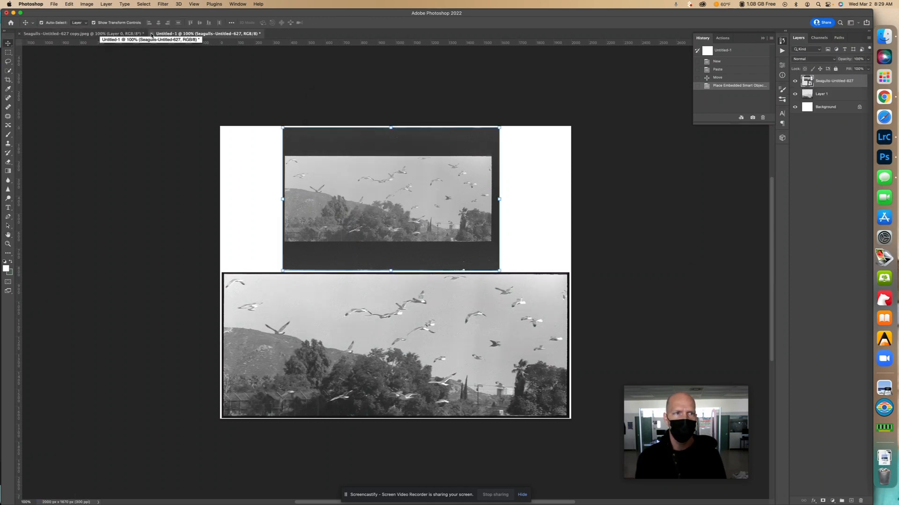
pyautogui.click(151, 34)
pyautogui.click(427, 183)
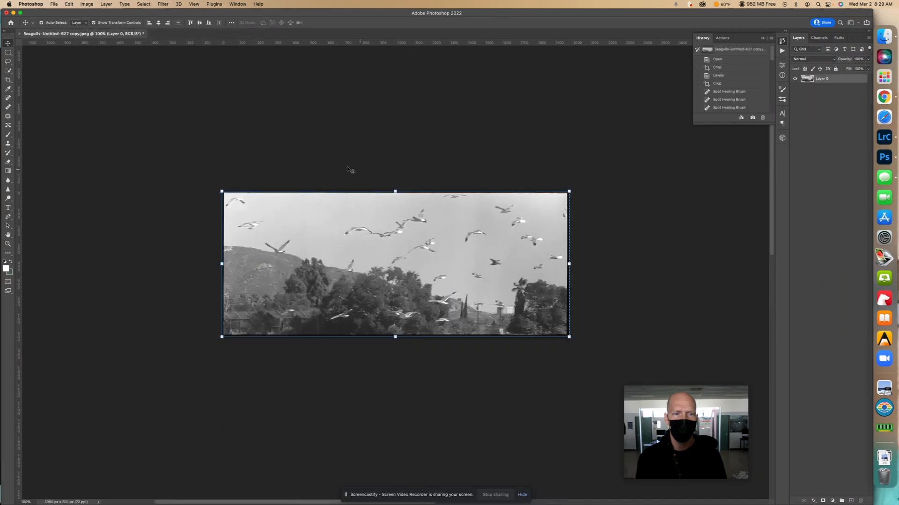
# Start saving a copy of the retouched seagull photo on the computer in Downloads, in JPEG format
pyautogui.click(52, 4)
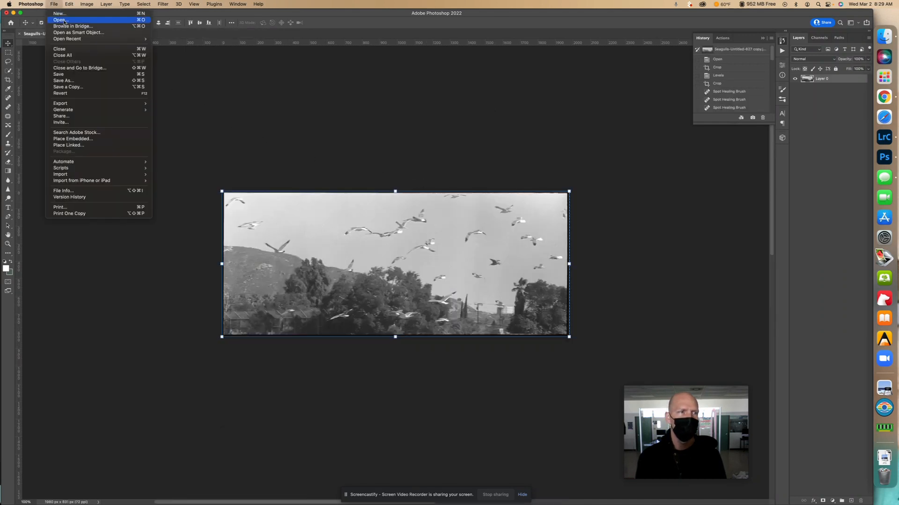
pyautogui.click(78, 76)
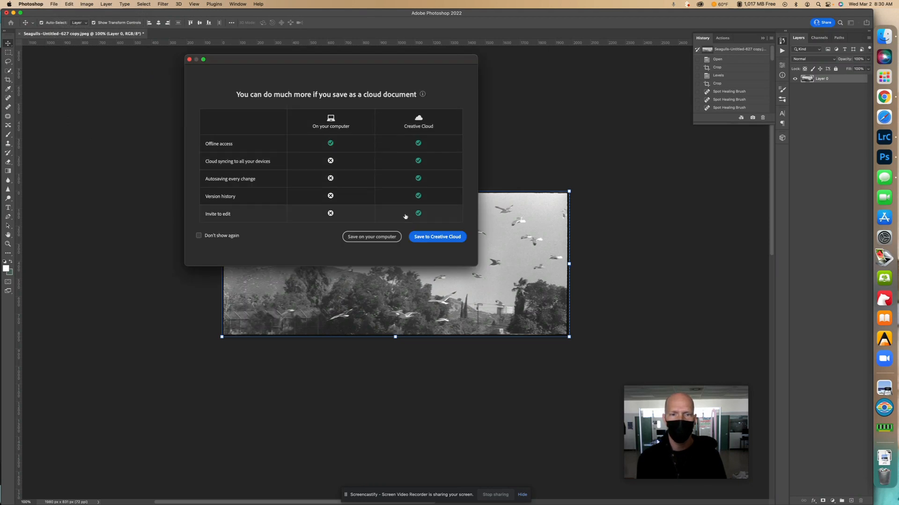
pyautogui.click(371, 237)
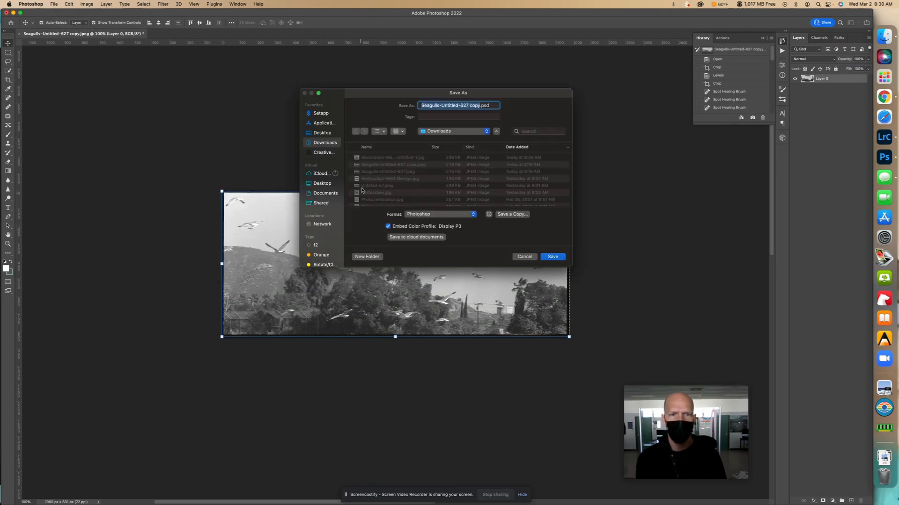
pyautogui.click(451, 214)
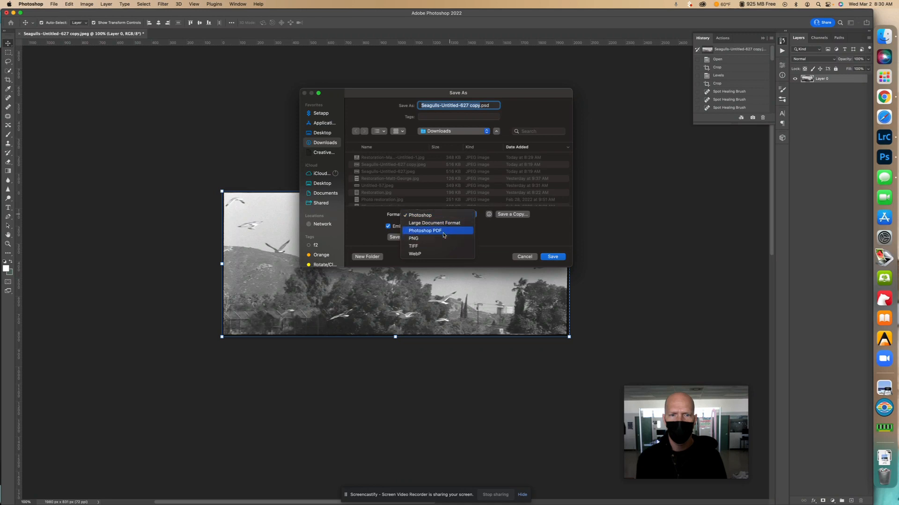
pyautogui.click(442, 200)
pyautogui.click(517, 215)
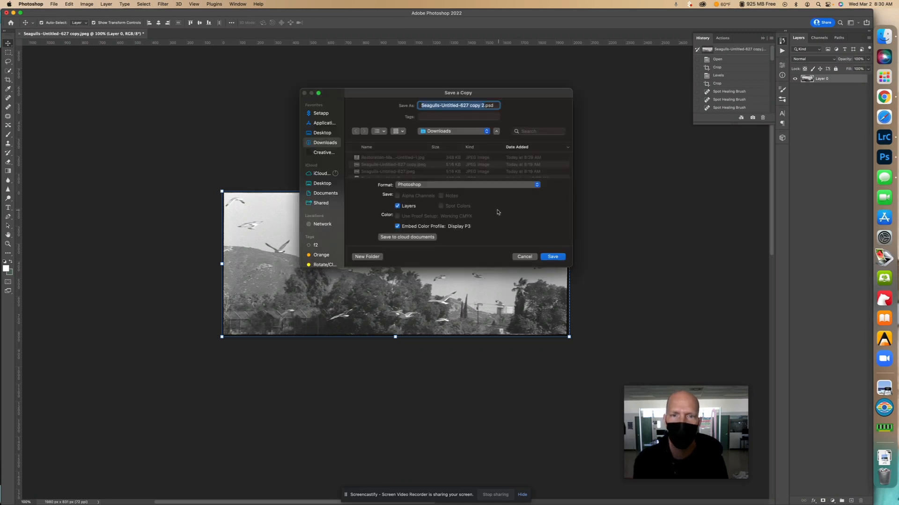
pyautogui.click(454, 186)
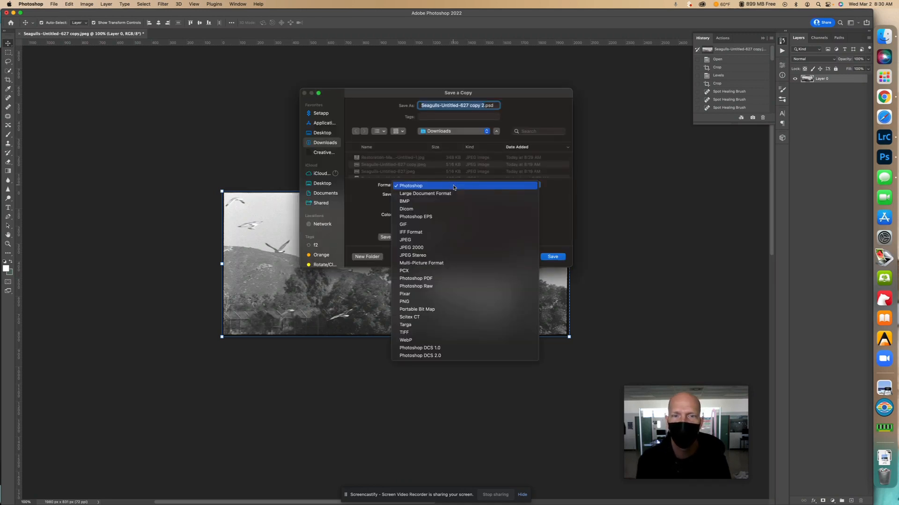
pyautogui.click(448, 240)
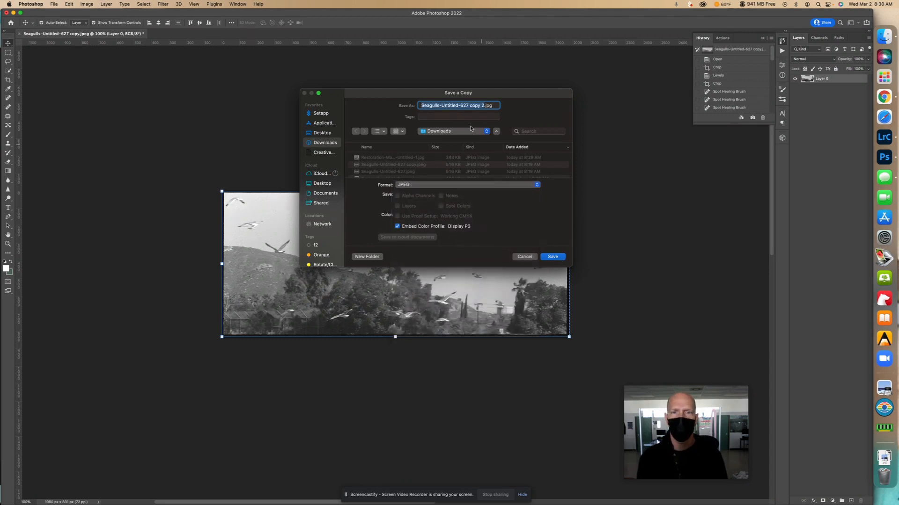
# Prefix the retouched photo copy's file name with "Edited-Restoration-" and the author's full name, followed by a hyphen
pyautogui.click(421, 105)
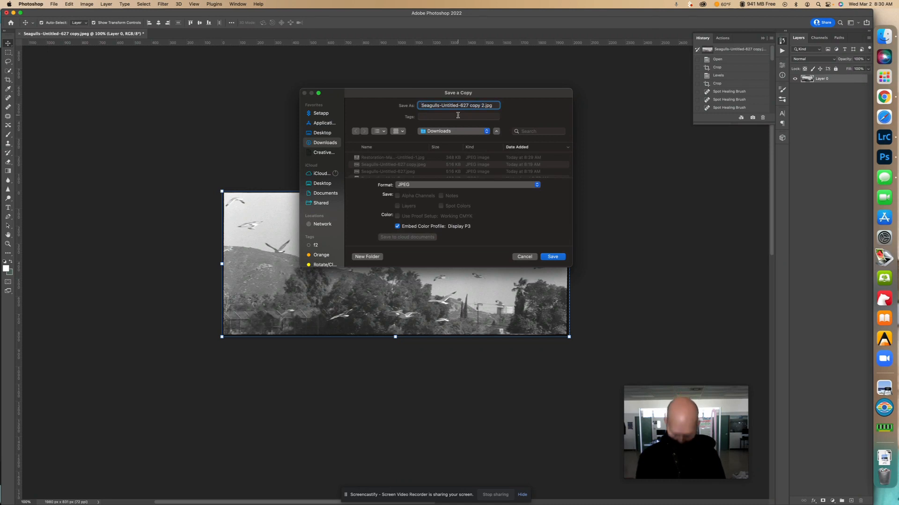
pyautogui.write('Edited-')
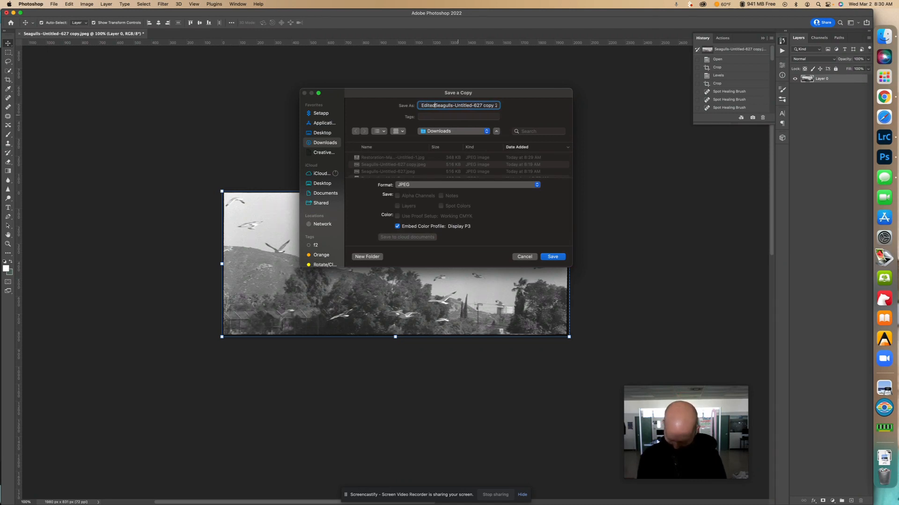
pyautogui.write('Rest')
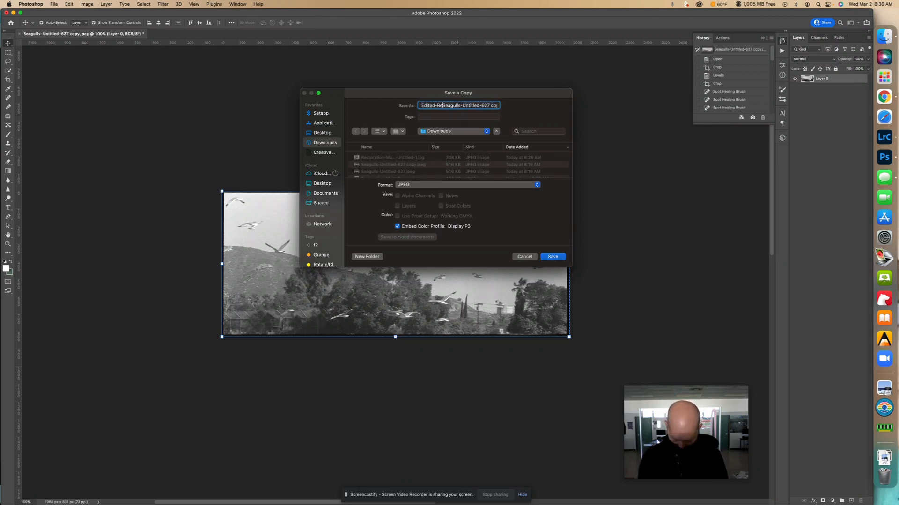
pyautogui.write('oration-M')
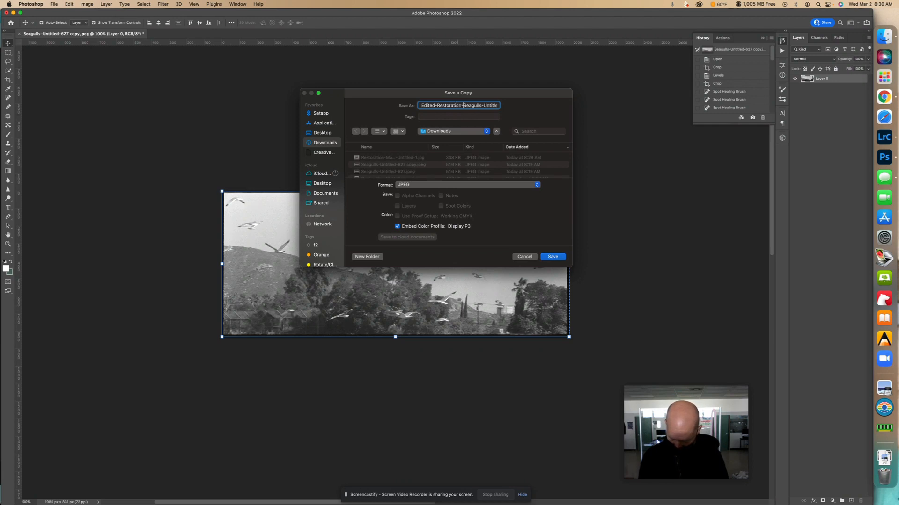
pyautogui.write('att-George-')
# Save the retouched photo's JPEG copy with the offered options, and close the document without saving changes
pyautogui.click(552, 257)
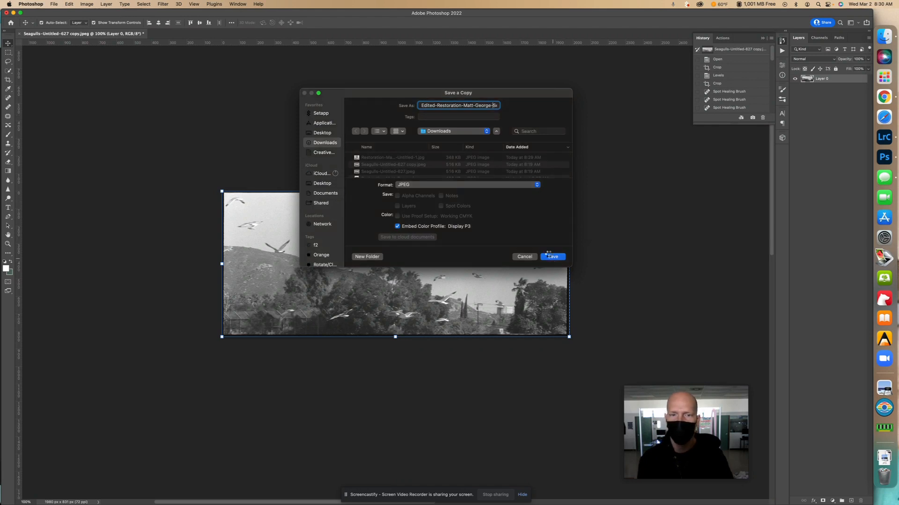
pyautogui.click(420, 109)
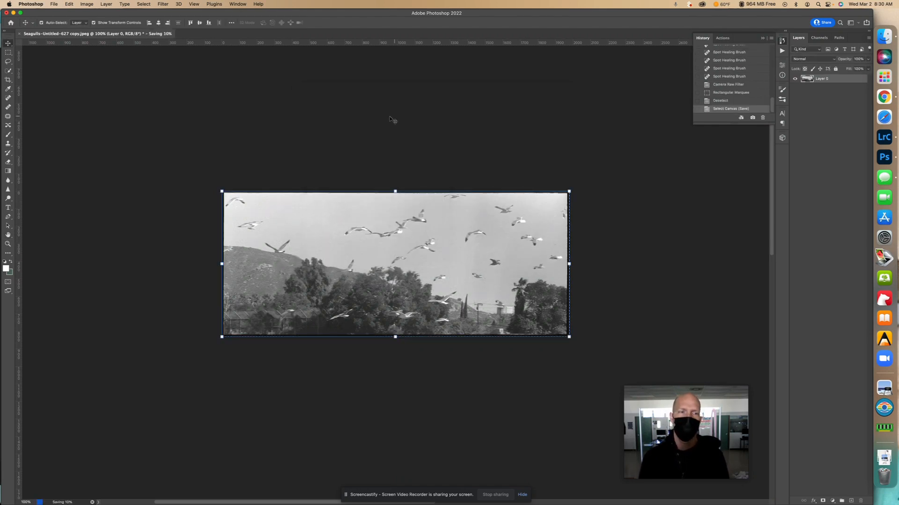
pyautogui.click(22, 35)
pyautogui.click(413, 187)
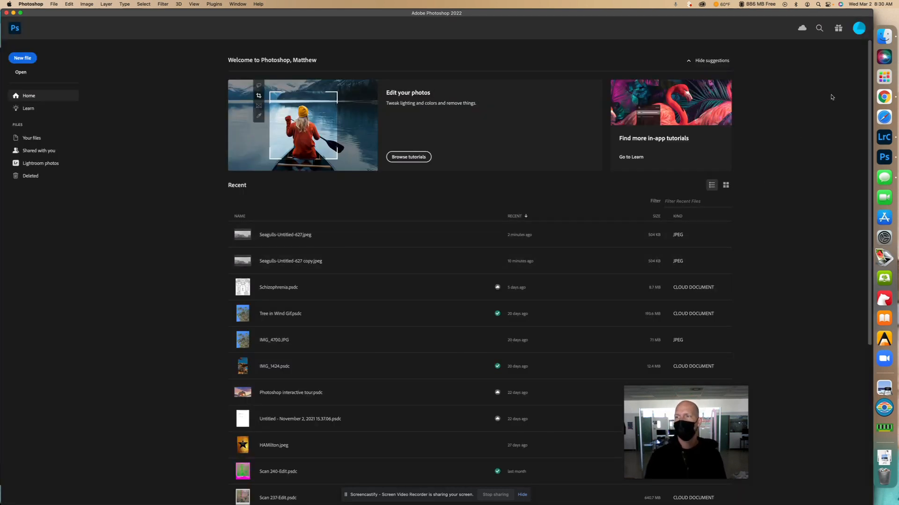
pyautogui.click(884, 97)
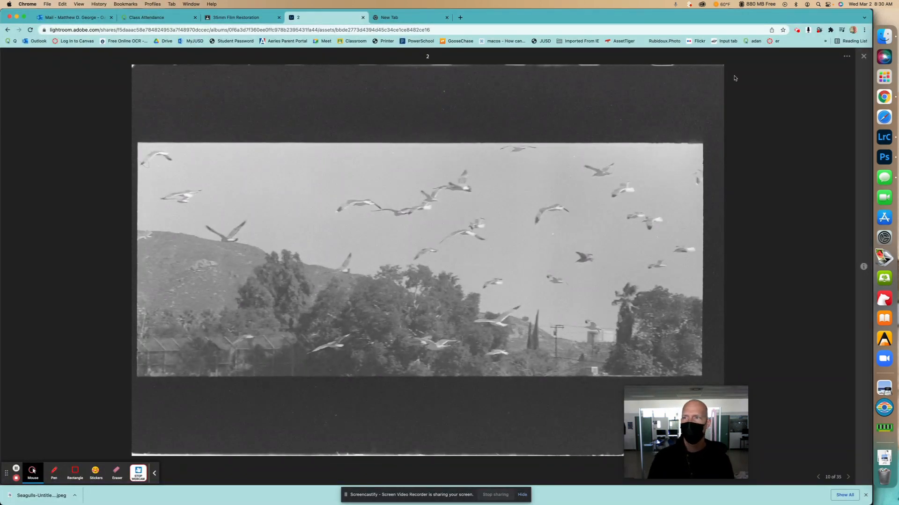
pyautogui.click(797, 30)
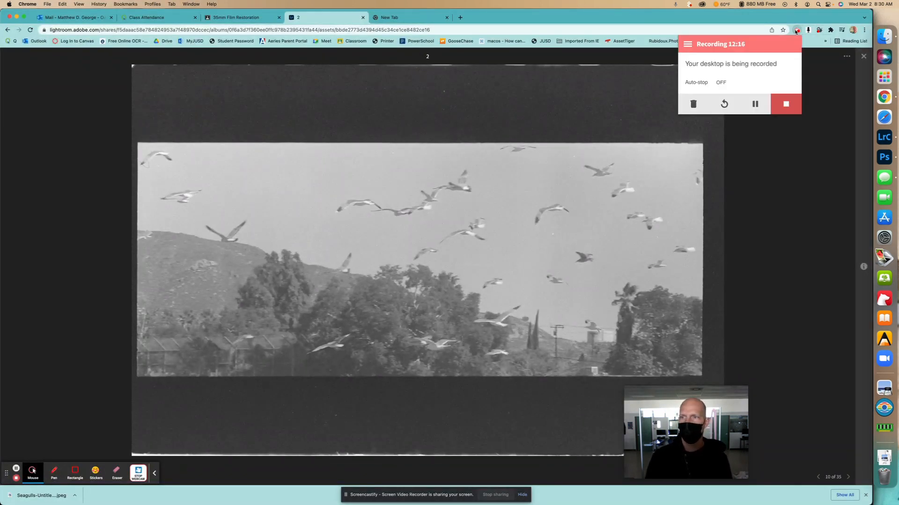